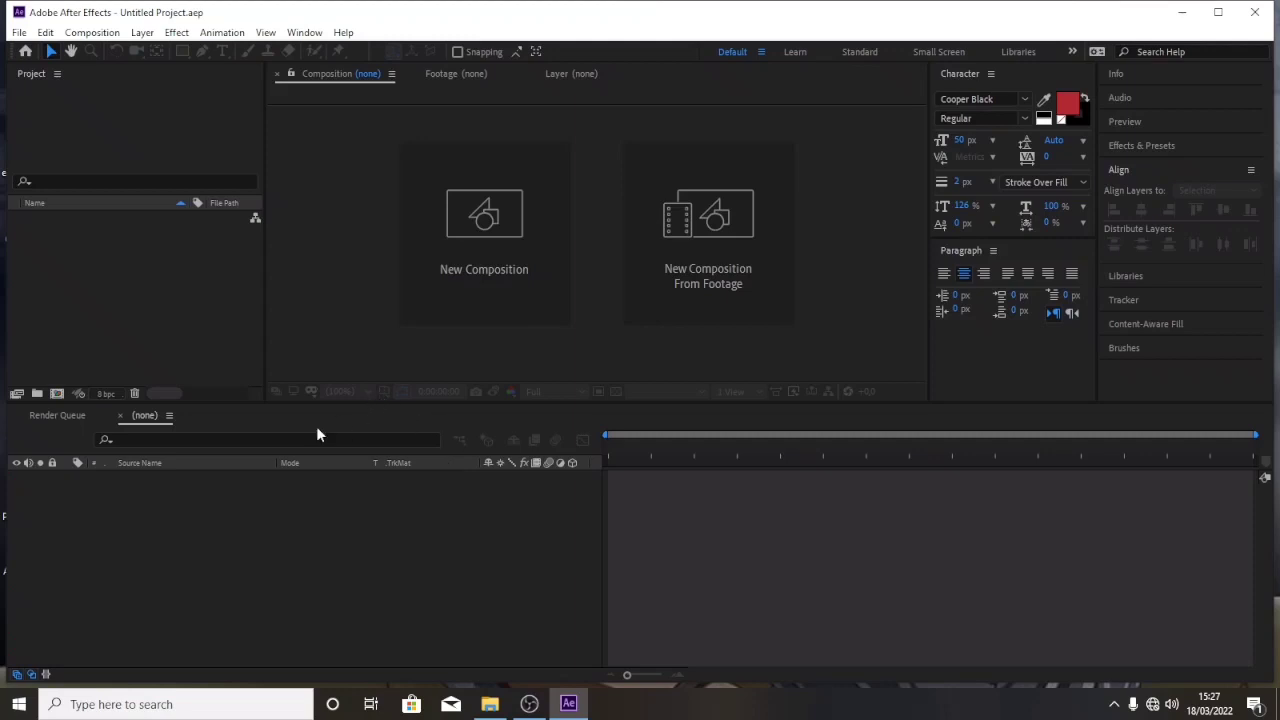
Create a 1280 × 720, 30 fps, 5-second composition and draw a nearly horizontal white line across its middle with the Pen tool.
{"action": "left_click", "coordinate": [57, 393]}
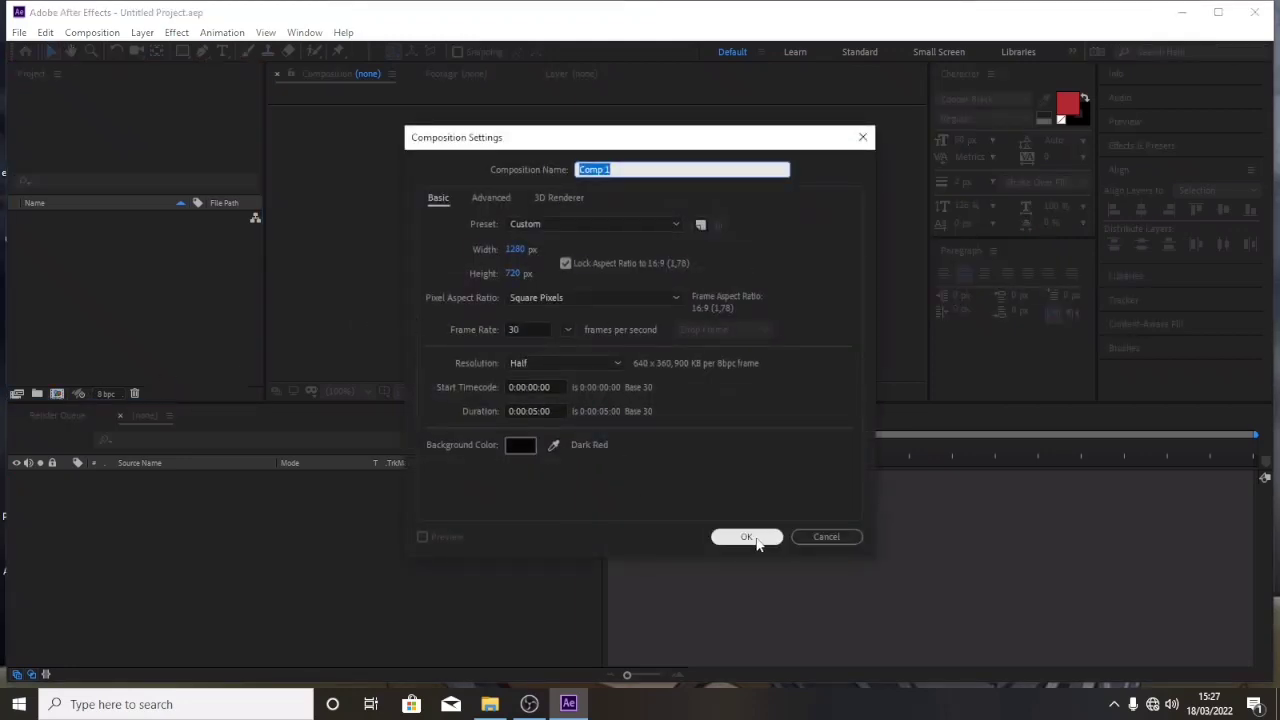
{"action": "left_click", "coordinate": [746, 534]}
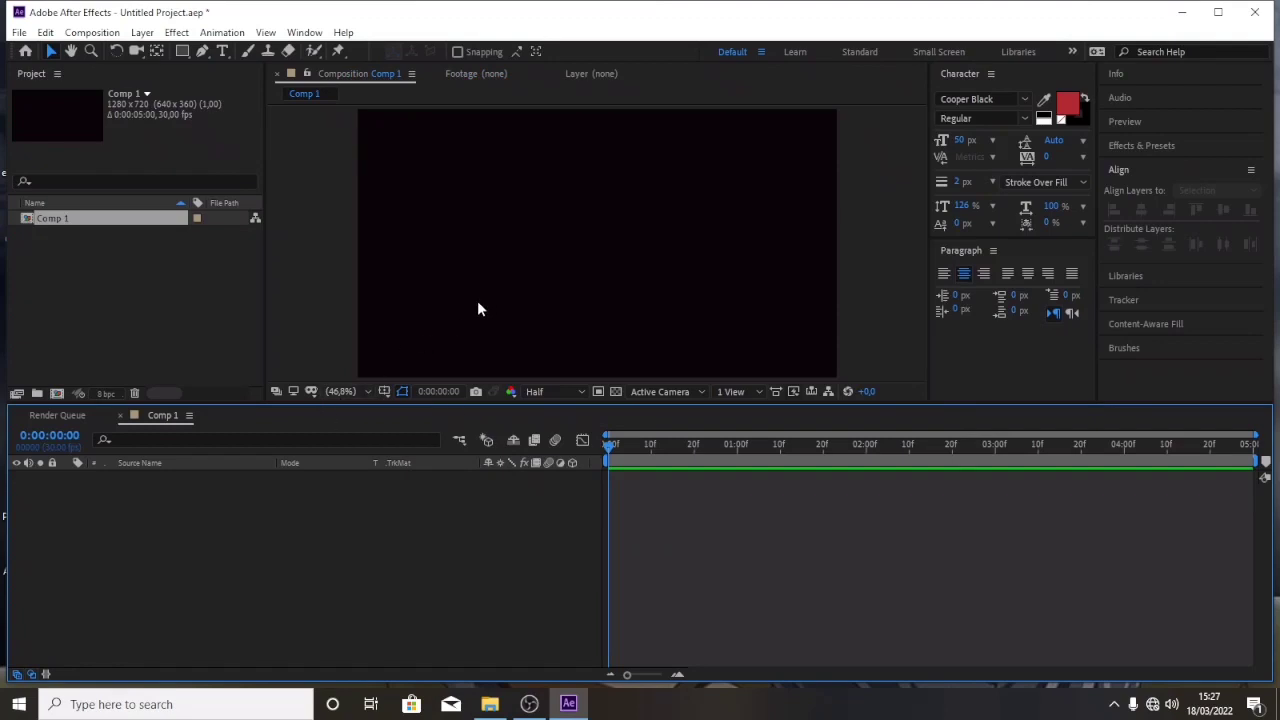
{"action": "left_click", "coordinate": [203, 55]}
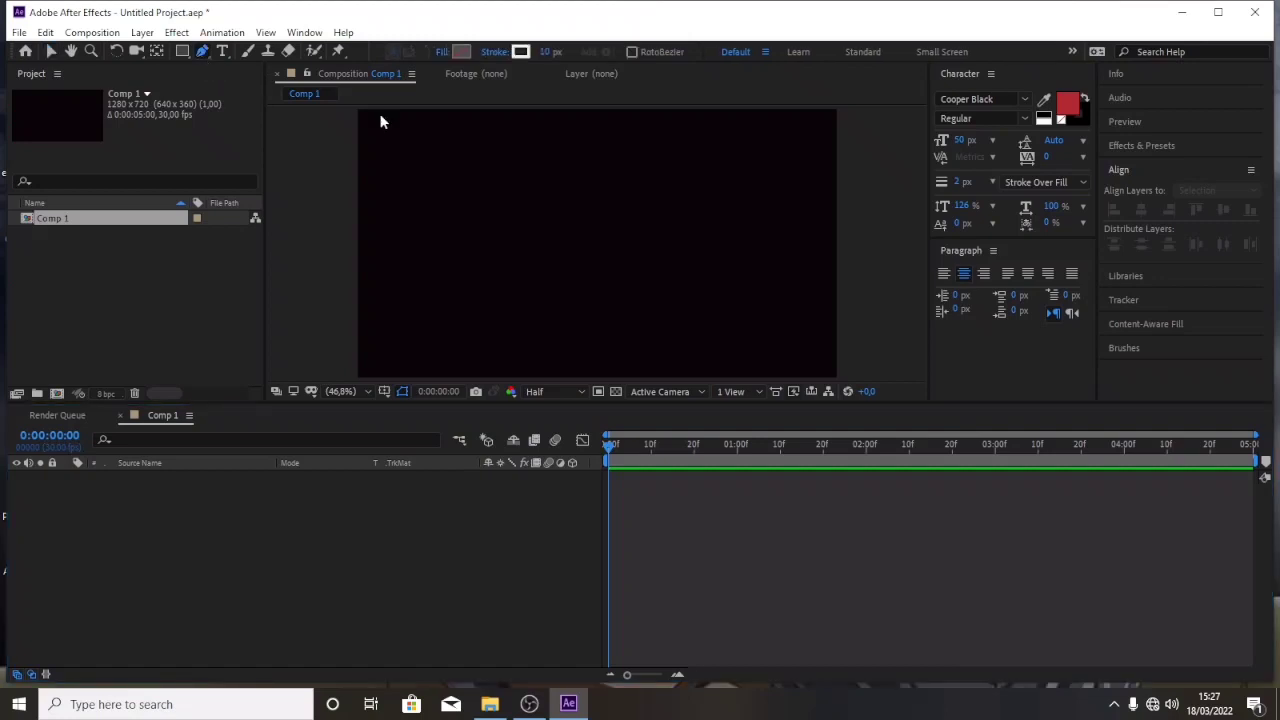
{"action": "left_click", "coordinate": [456, 228]}
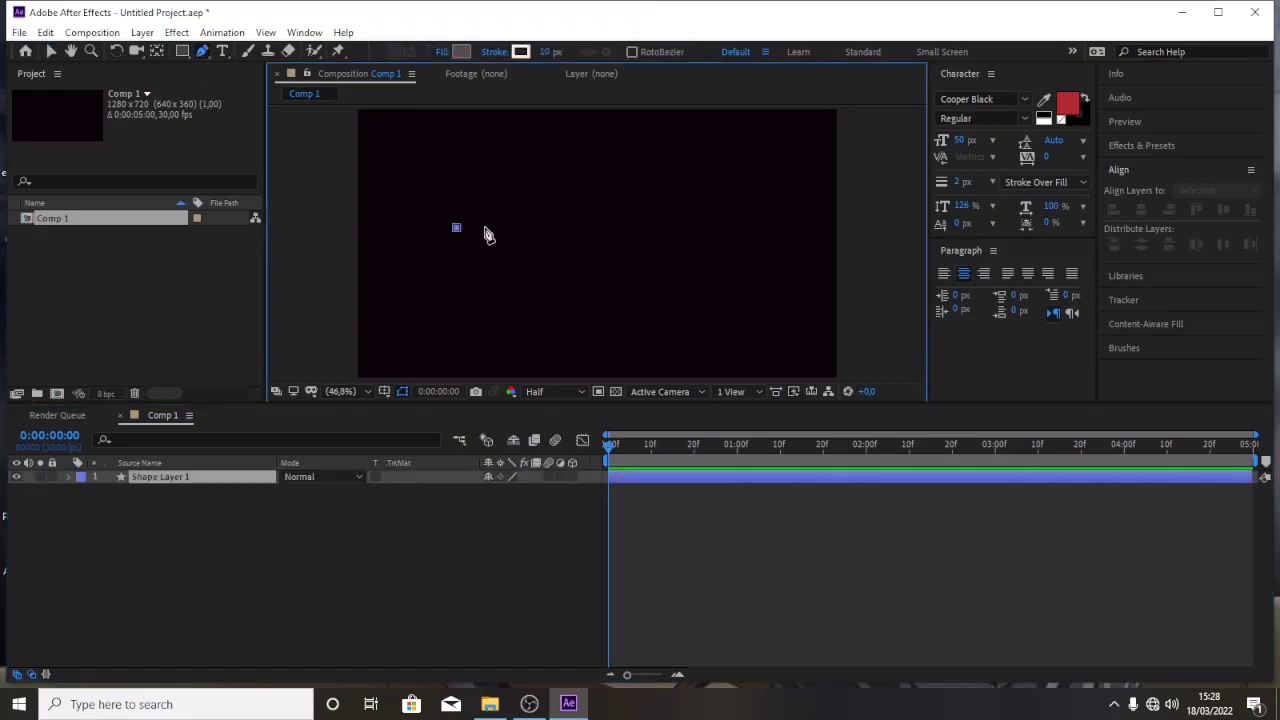
{"action": "left_click", "coordinate": [702, 229]}
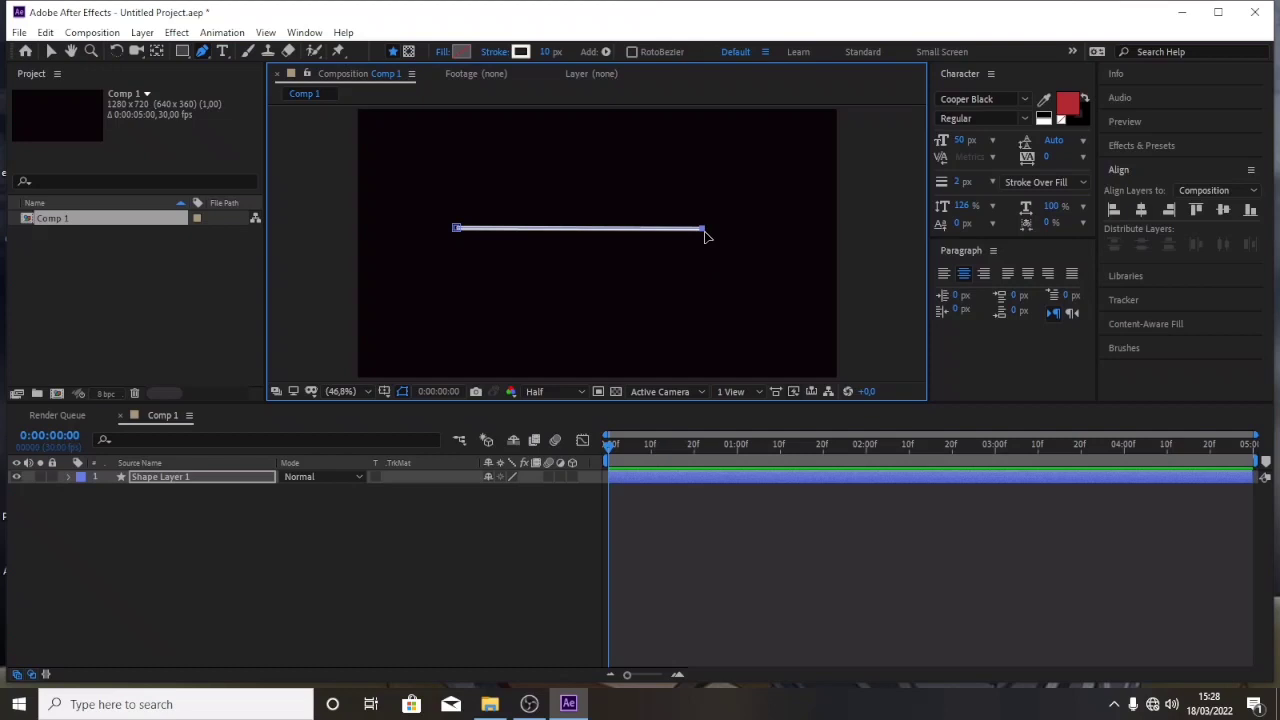
{"action": "left_click_drag", "start_coordinate": [704, 234], "coordinate": [724, 234]}
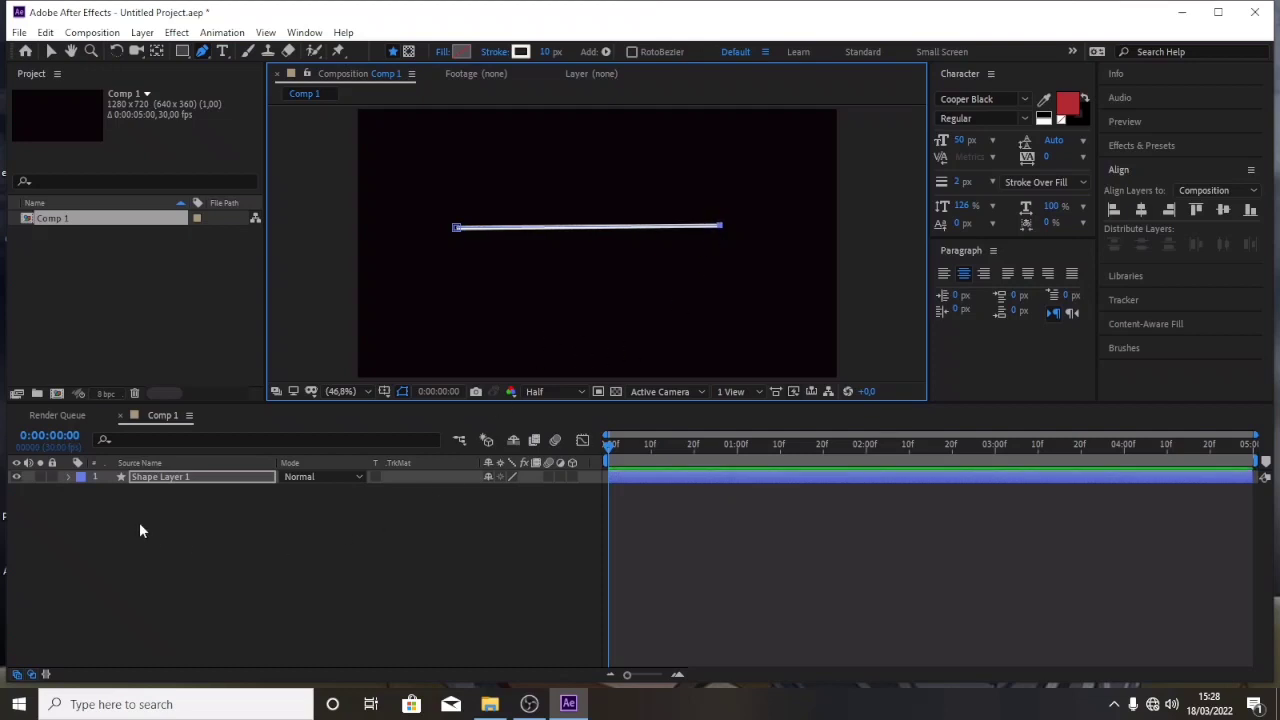
Add a Trim Paths operator to Shape 1 of the line's shape layer.
{"action": "left_click", "coordinate": [69, 478]}
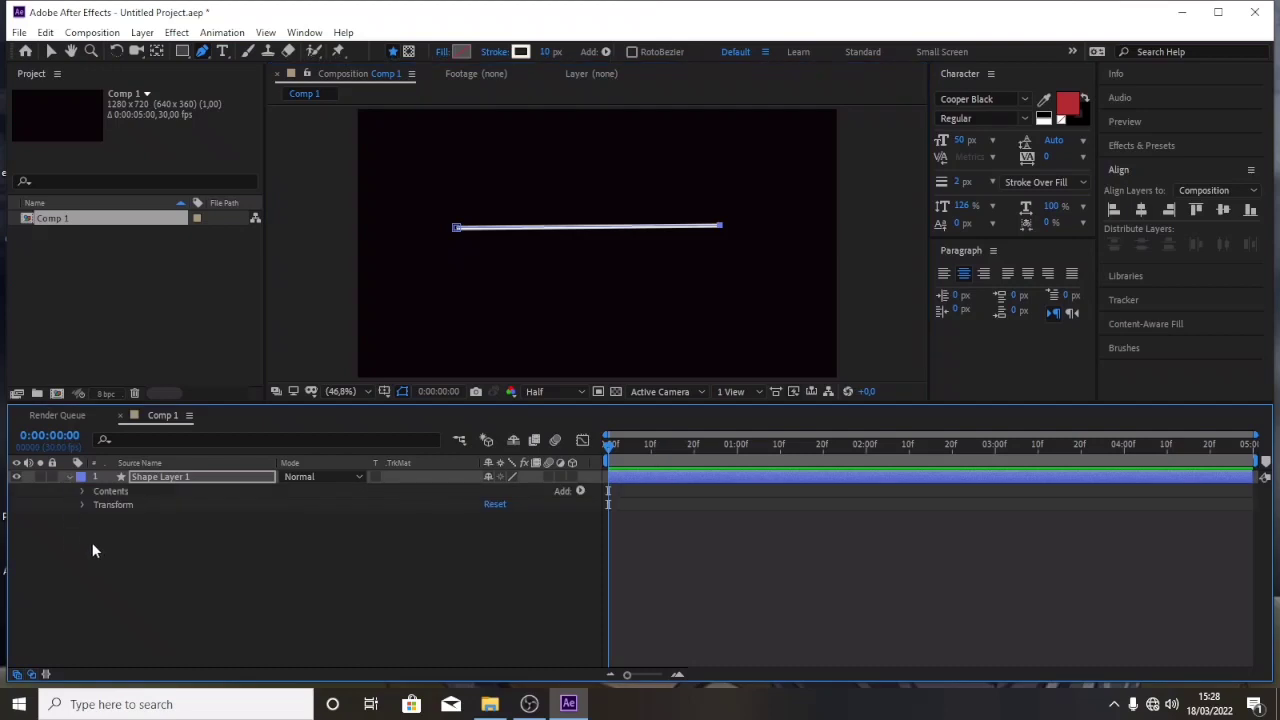
{"action": "left_click", "coordinate": [81, 492]}
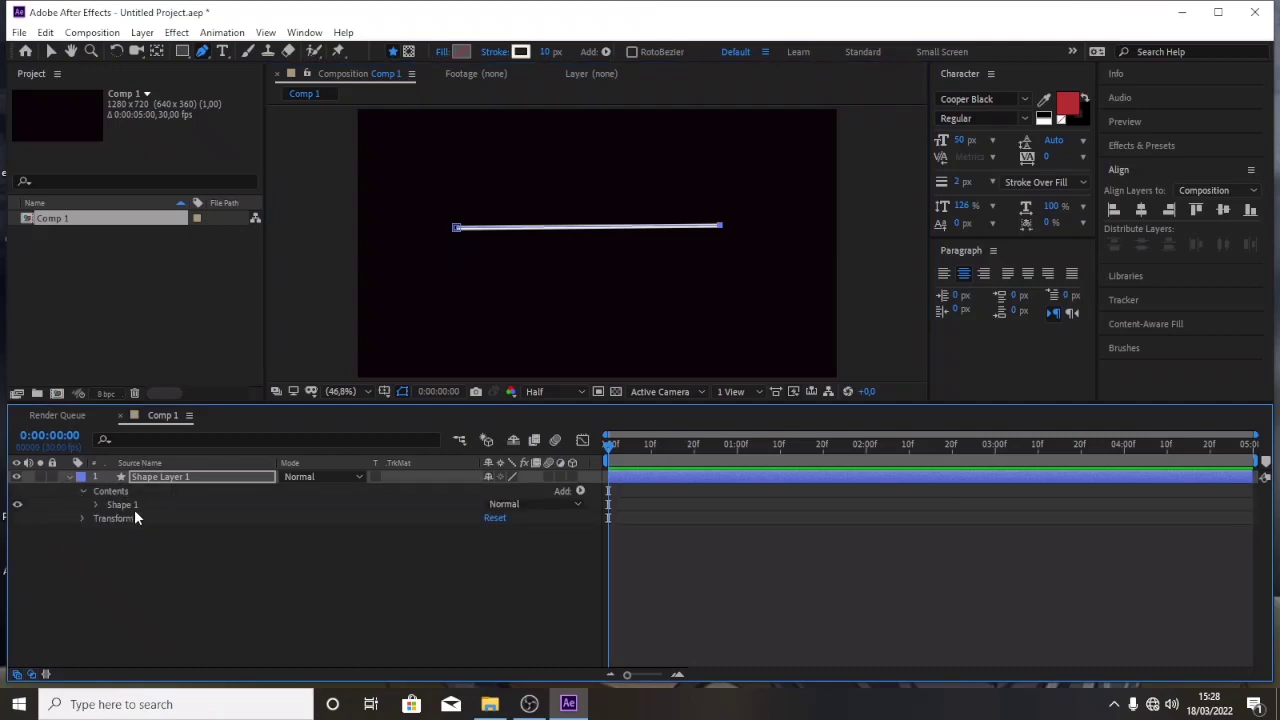
{"action": "left_click", "coordinate": [95, 505]}
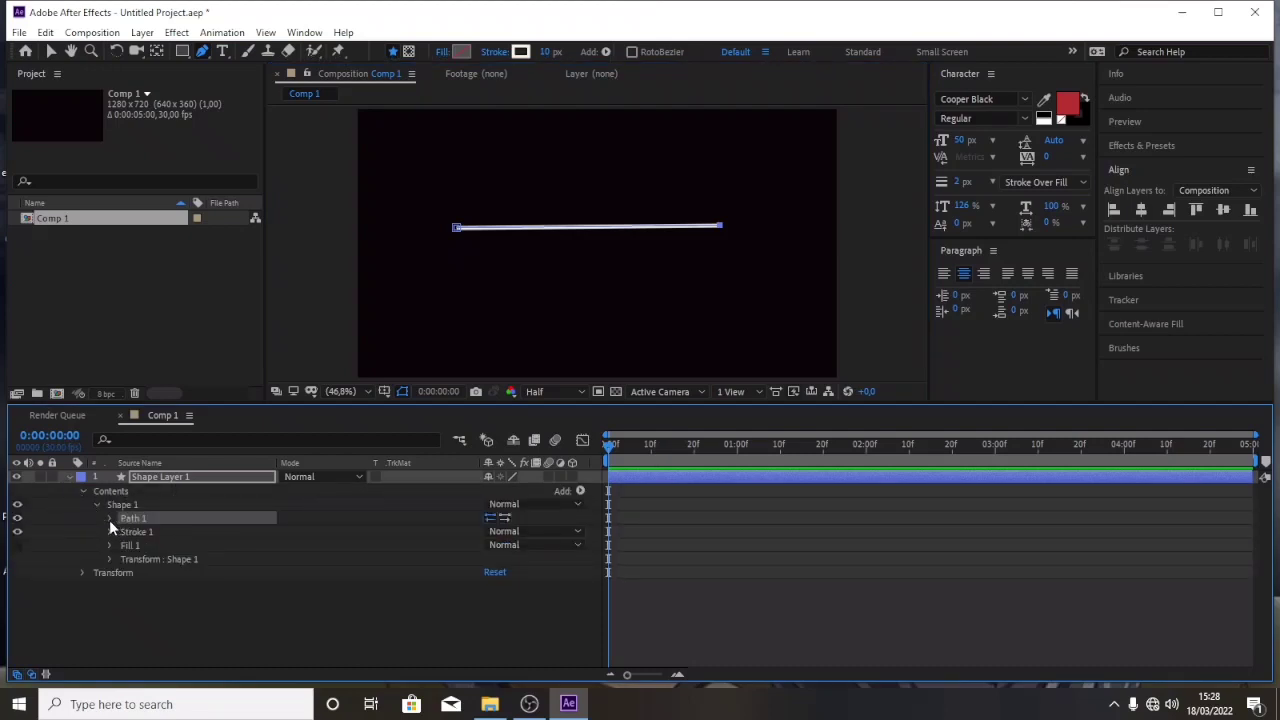
{"action": "left_click", "coordinate": [110, 519]}
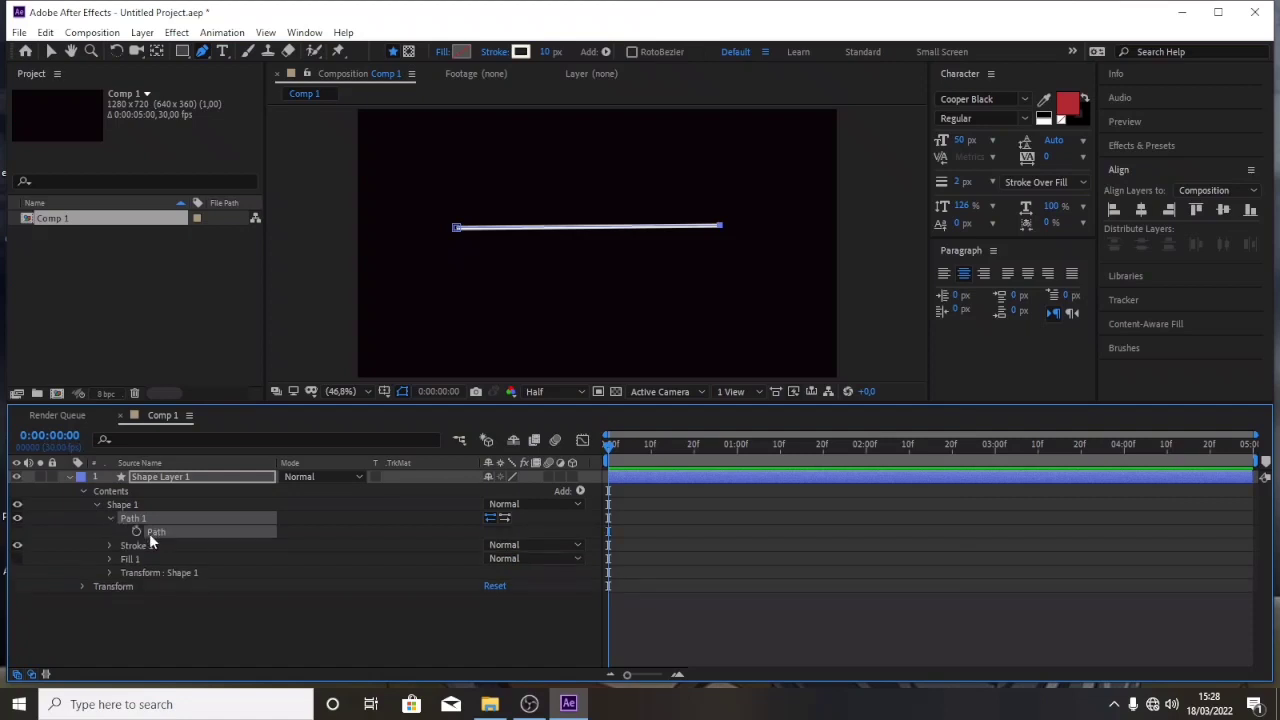
{"action": "left_click", "coordinate": [579, 491]}
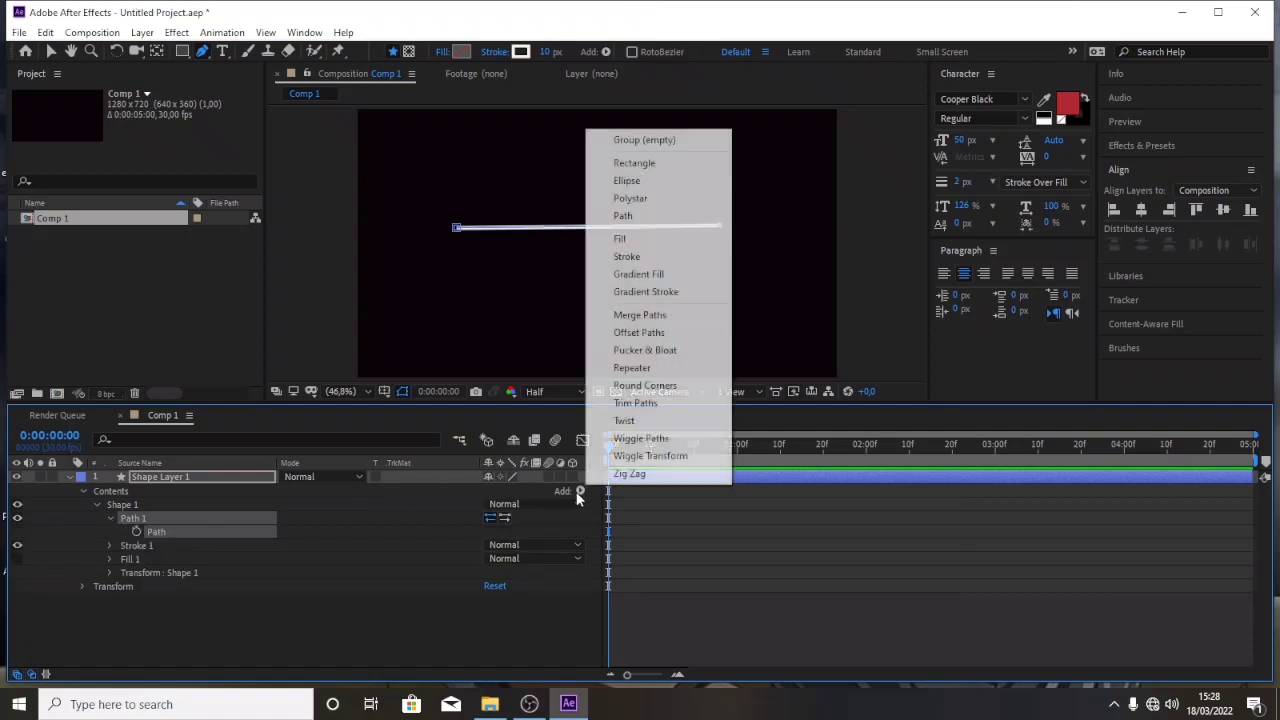
{"action": "left_click", "coordinate": [648, 403]}
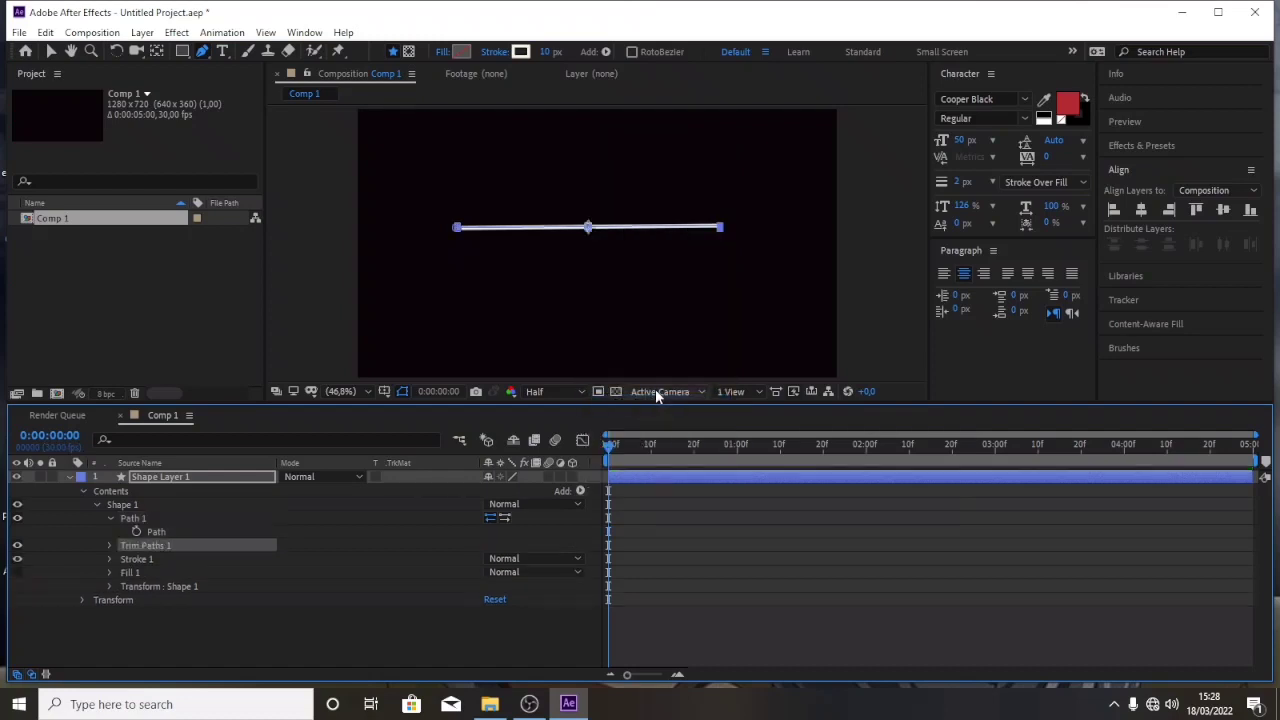
Keyframe the Trim Paths Start and End values at 50% each at frame 10.
{"action": "left_click", "coordinate": [110, 545]}
{"action": "left_click", "coordinate": [435, 558]}
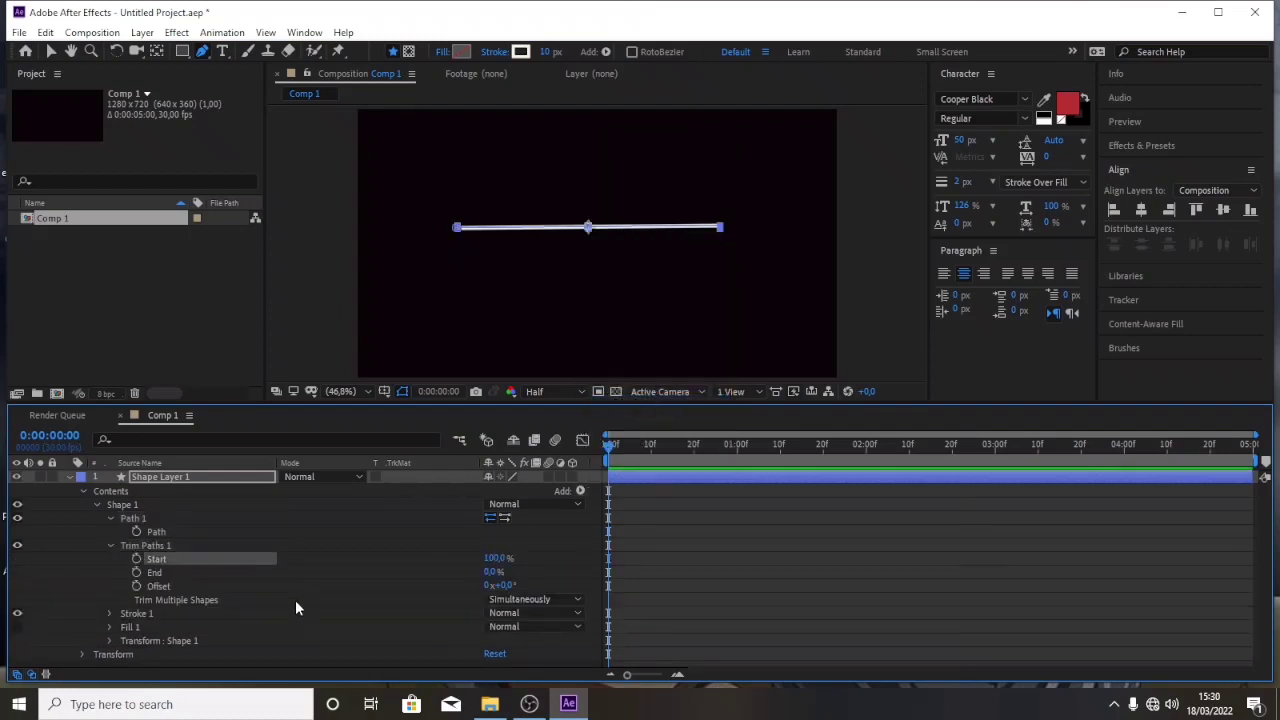
{"action": "left_click_drag", "start_coordinate": [612, 448], "coordinate": [654, 451]}
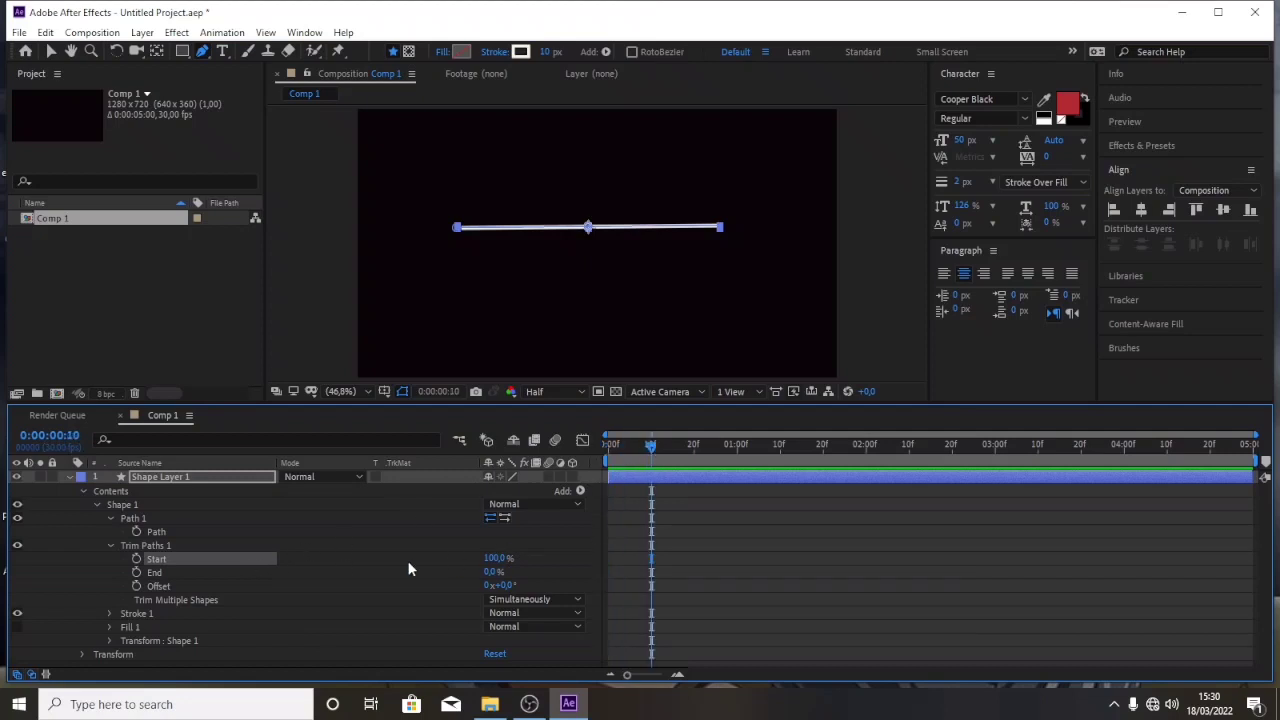
{"action": "left_click", "coordinate": [495, 561]}
{"action": "type", "text": "50"}
{"action": "key", "text": "Return"}
{"action": "left_click", "coordinate": [138, 561]}
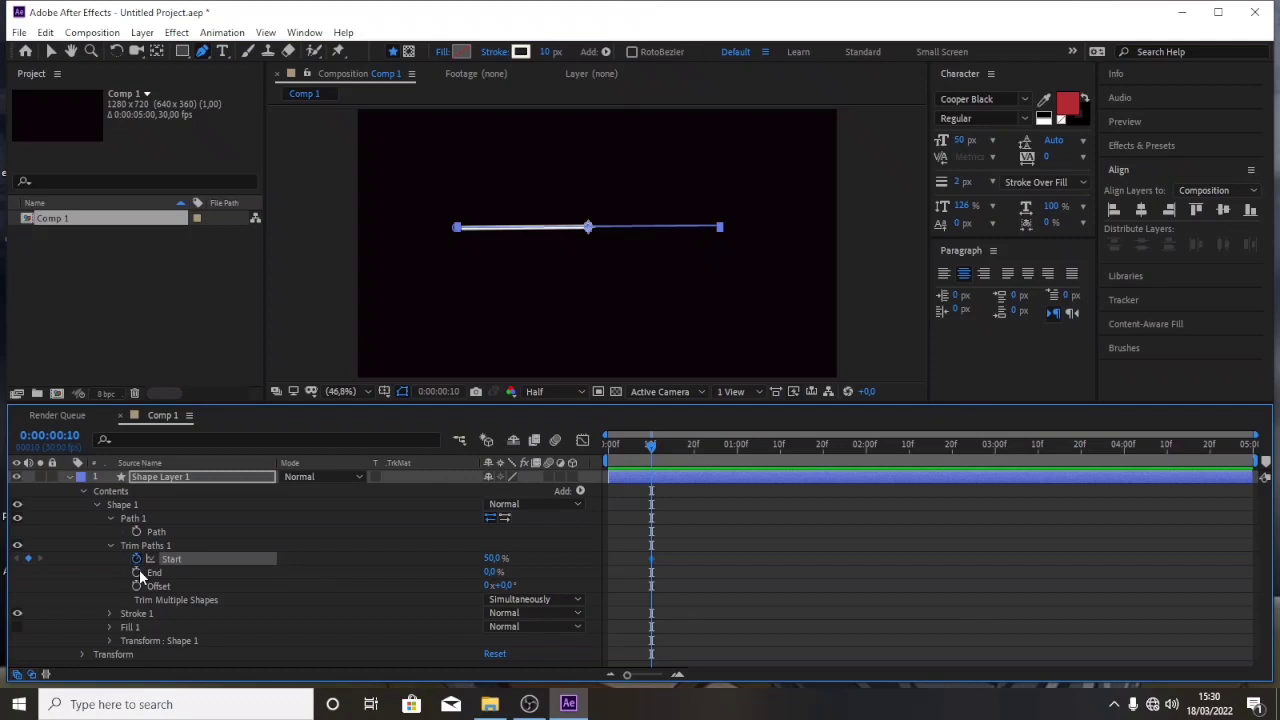
{"action": "left_click", "coordinate": [487, 572]}
{"action": "type", "text": "50"}
{"action": "key", "text": "Return"}
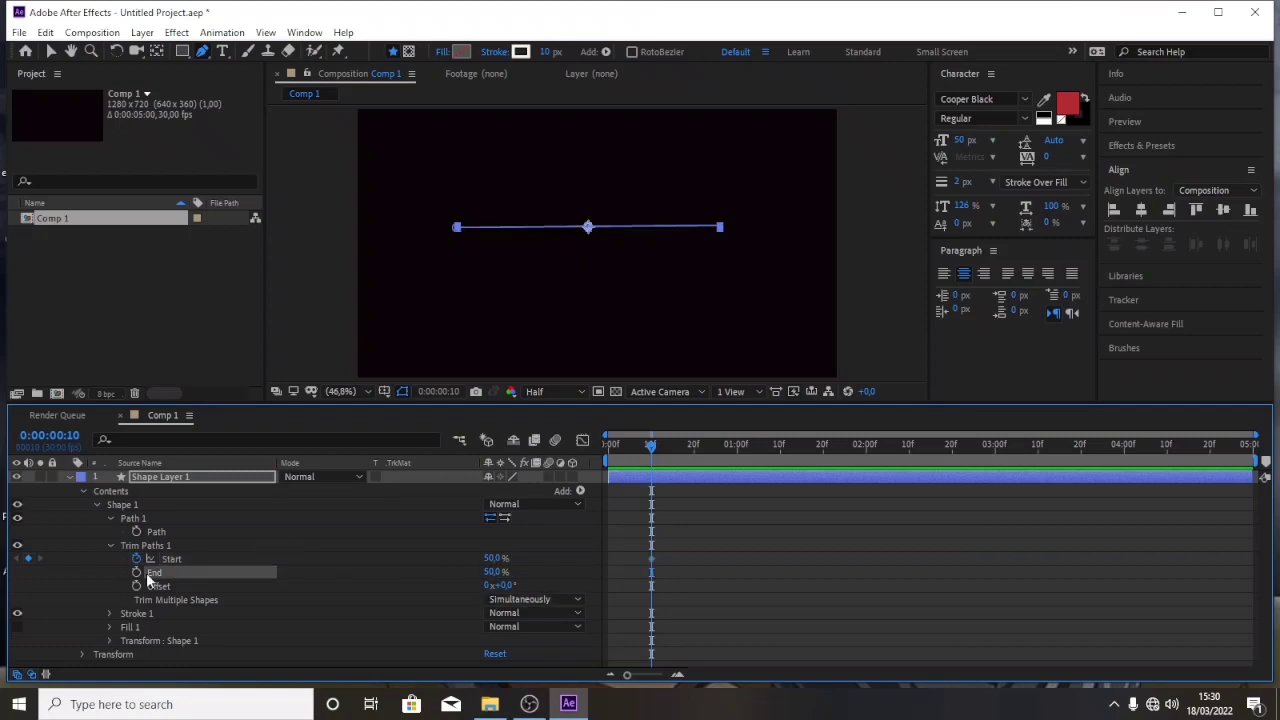
{"action": "left_click", "coordinate": [136, 572]}
At frame 20, keyframe the Trim Paths Start at 100% and End at 0%.
{"action": "left_click_drag", "start_coordinate": [650, 447], "coordinate": [695, 454]}
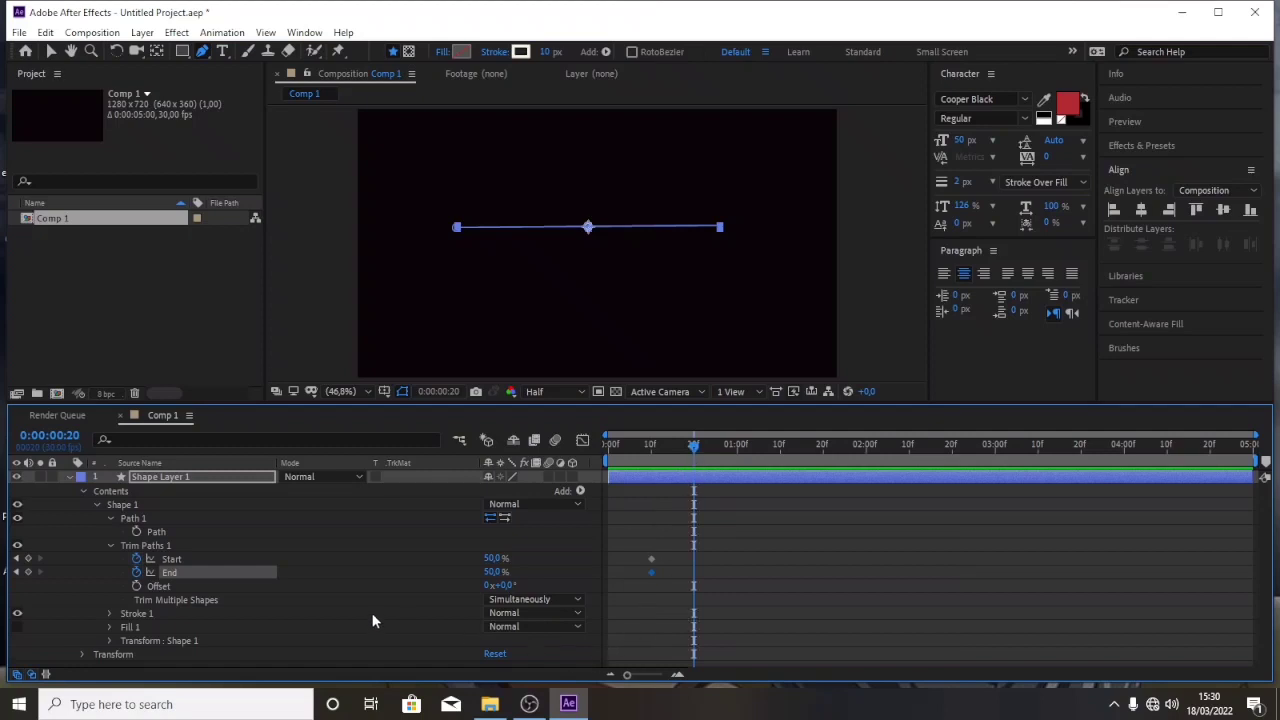
{"action": "left_click", "coordinate": [495, 559]}
{"action": "type", "text": "100"}
{"action": "key", "text": "Return"}
{"action": "left_click", "coordinate": [492, 572]}
{"action": "type", "text": "0"}
{"action": "key", "text": "Return"}
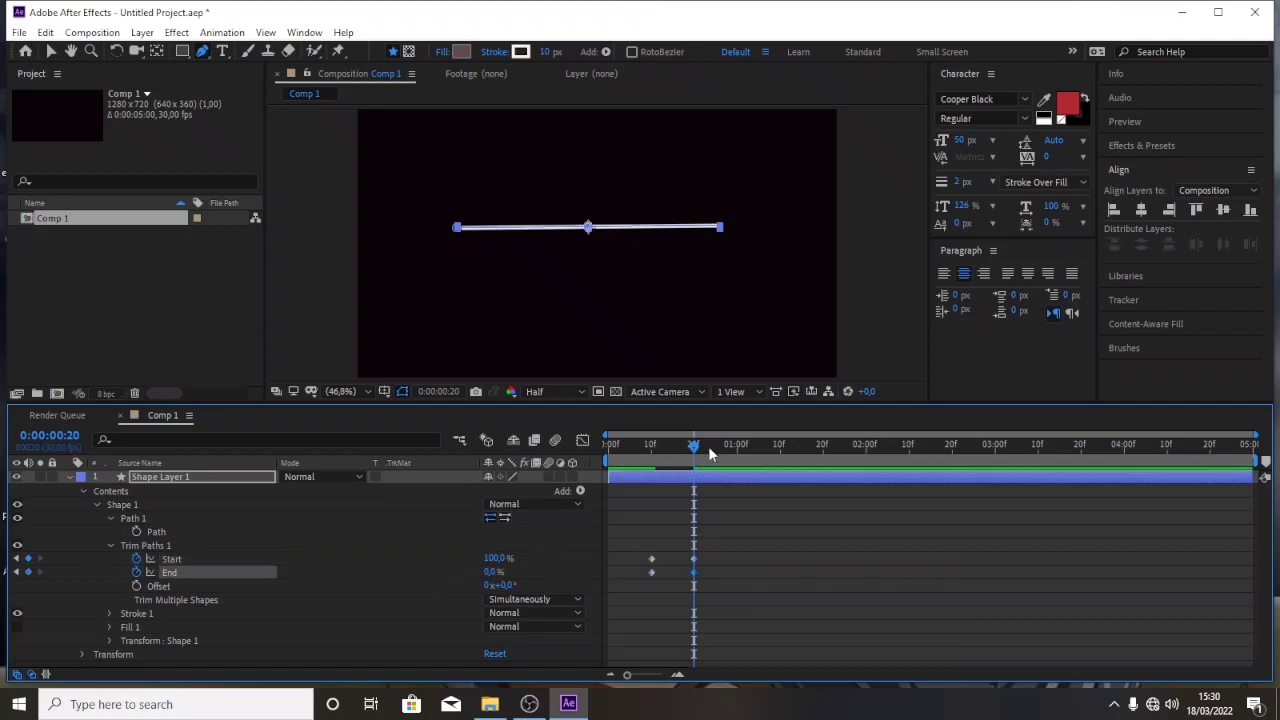
Preview the line animation and shorten the work area to end at about 0:00:01:10.
{"action": "left_click_drag", "start_coordinate": [693, 452], "coordinate": [568, 461]}
{"action": "key", "text": "space"}
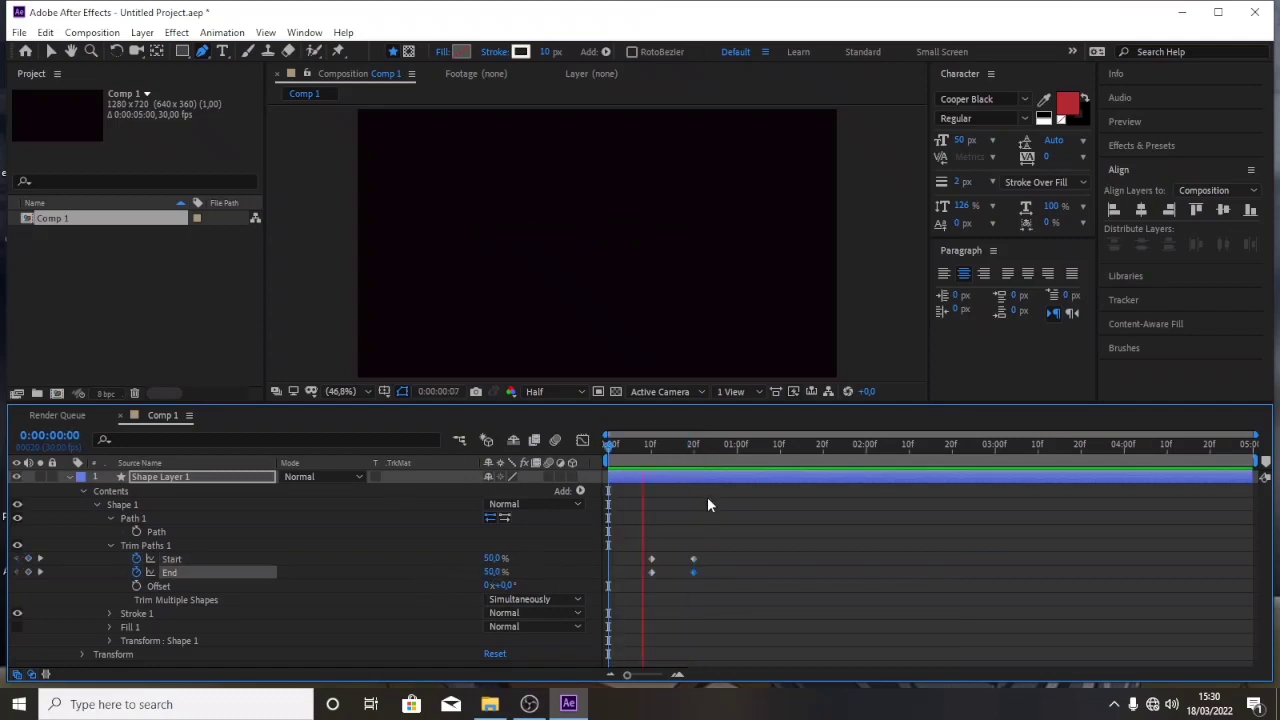
{"action": "left_click_drag", "start_coordinate": [769, 452], "coordinate": [781, 456]}
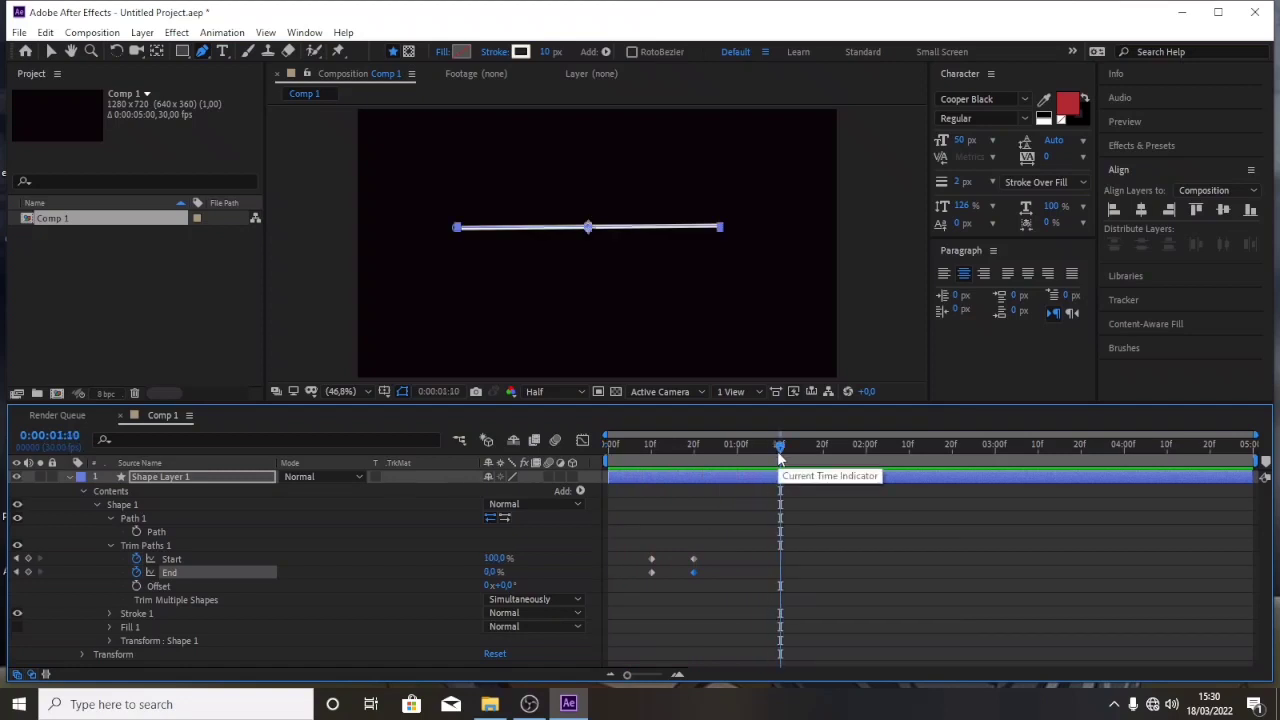
{"action": "left_click_drag", "start_coordinate": [781, 456], "coordinate": [568, 490]}
{"action": "key", "text": "space"}
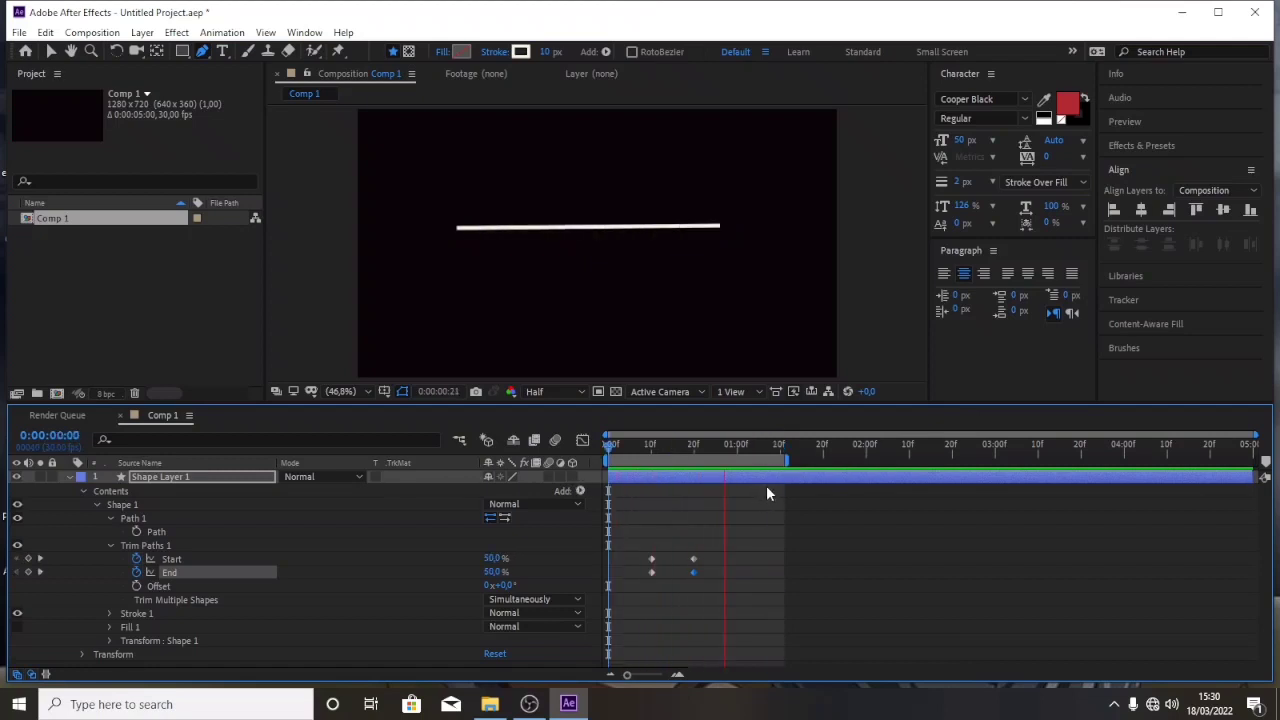
{"action": "left_click", "coordinate": [668, 450]}
{"action": "left_click_drag", "start_coordinate": [668, 450], "coordinate": [583, 460]}
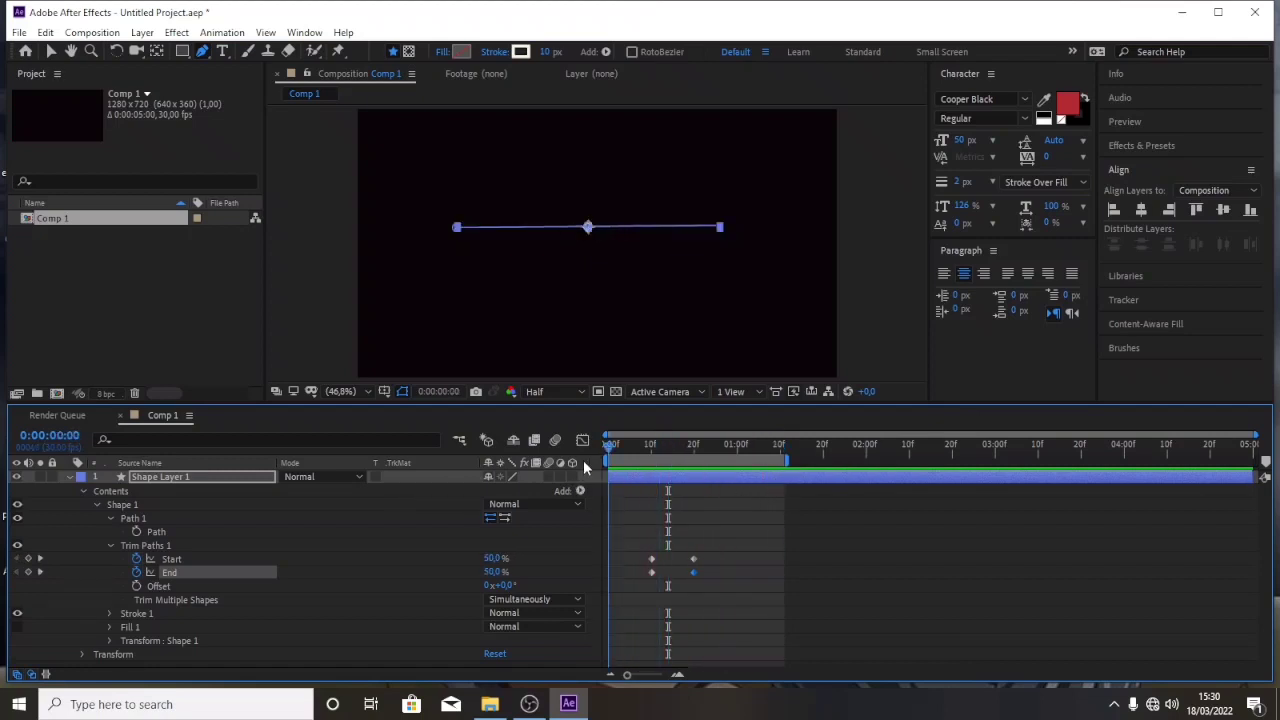
Duplicate Path 1 within Shape 1 and nudge the copy a short distance below the original line.
{"action": "left_click", "coordinate": [109, 545]}
{"action": "left_click", "coordinate": [110, 518]}
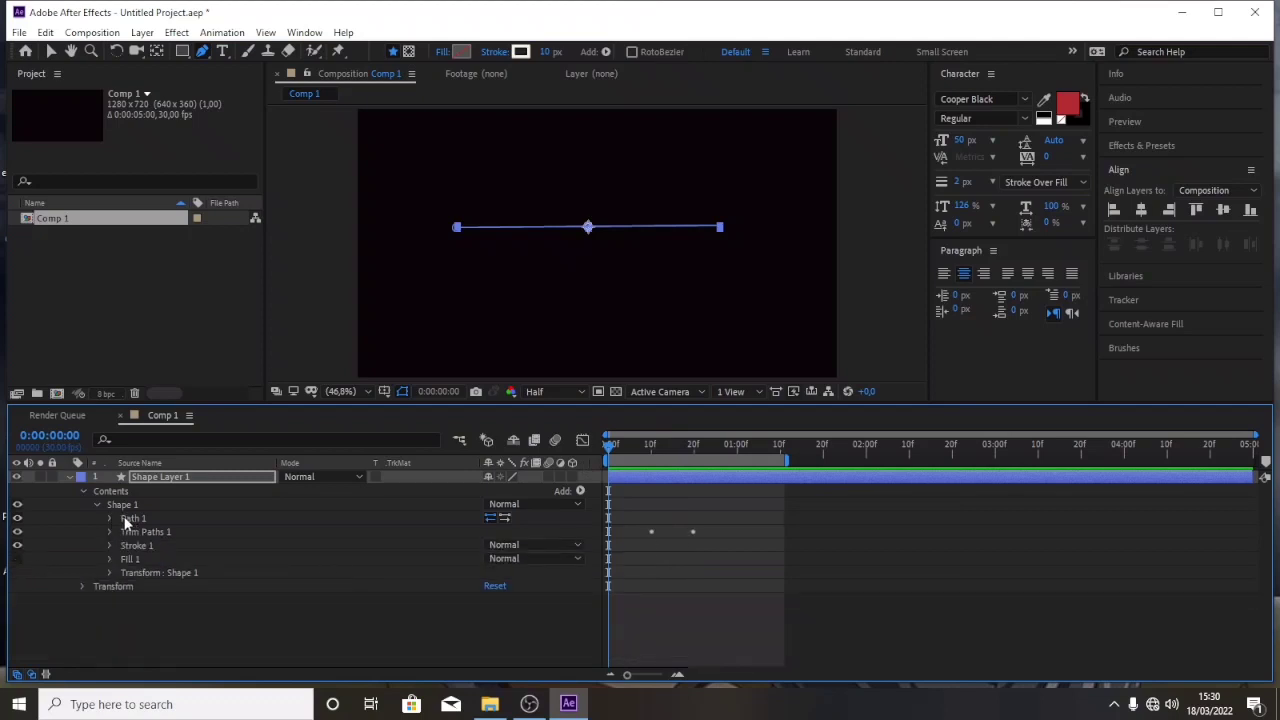
{"action": "left_click", "coordinate": [401, 513]}
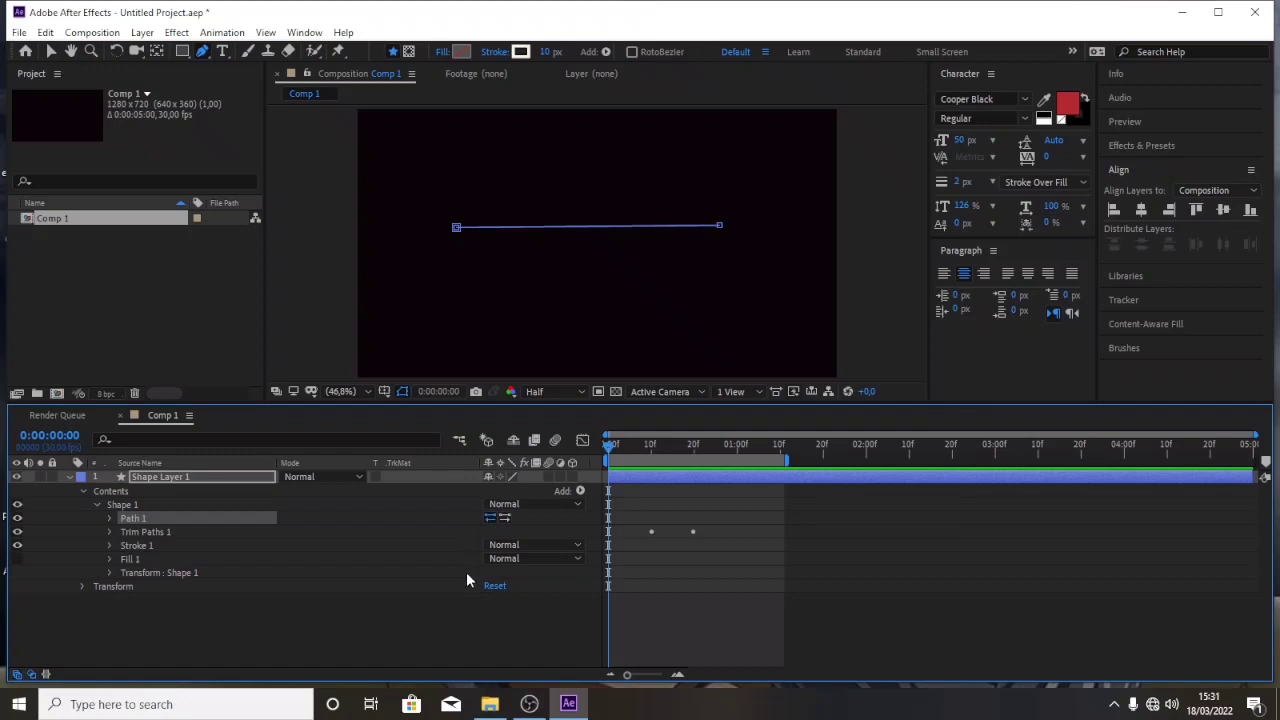
{"action": "key", "text": "ctrl+d"}
{"action": "left_click", "coordinate": [110, 531]}
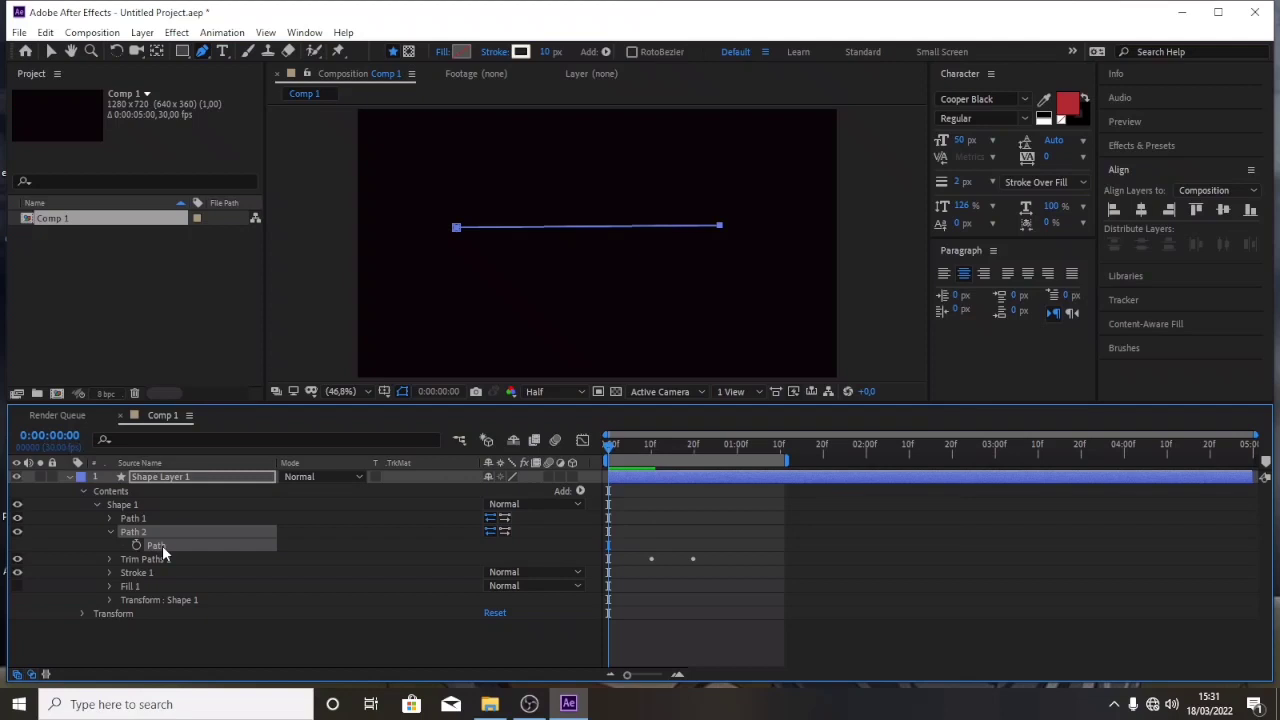
{"action": "key", "text": "shift+Down"}
{"action": "key", "text": "shift+Down"}
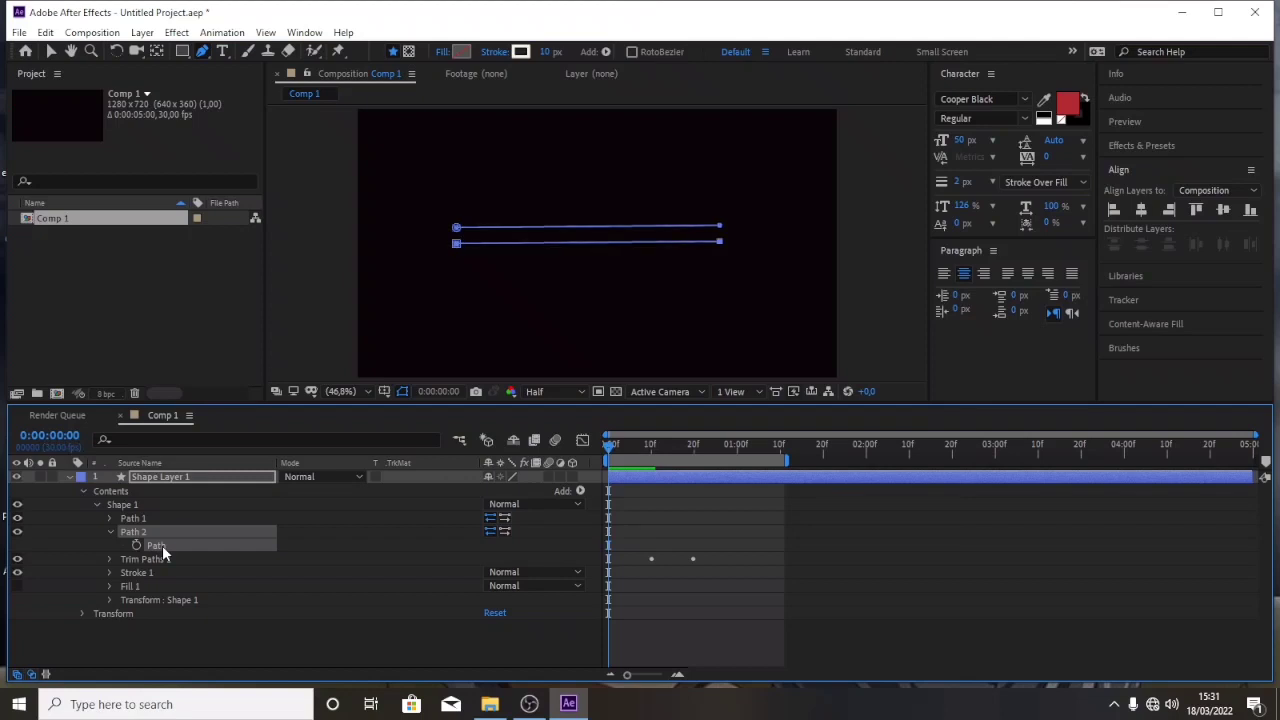
Preview the animation of the two parallel lines from the start of the timeline.
{"action": "key", "text": "space"}
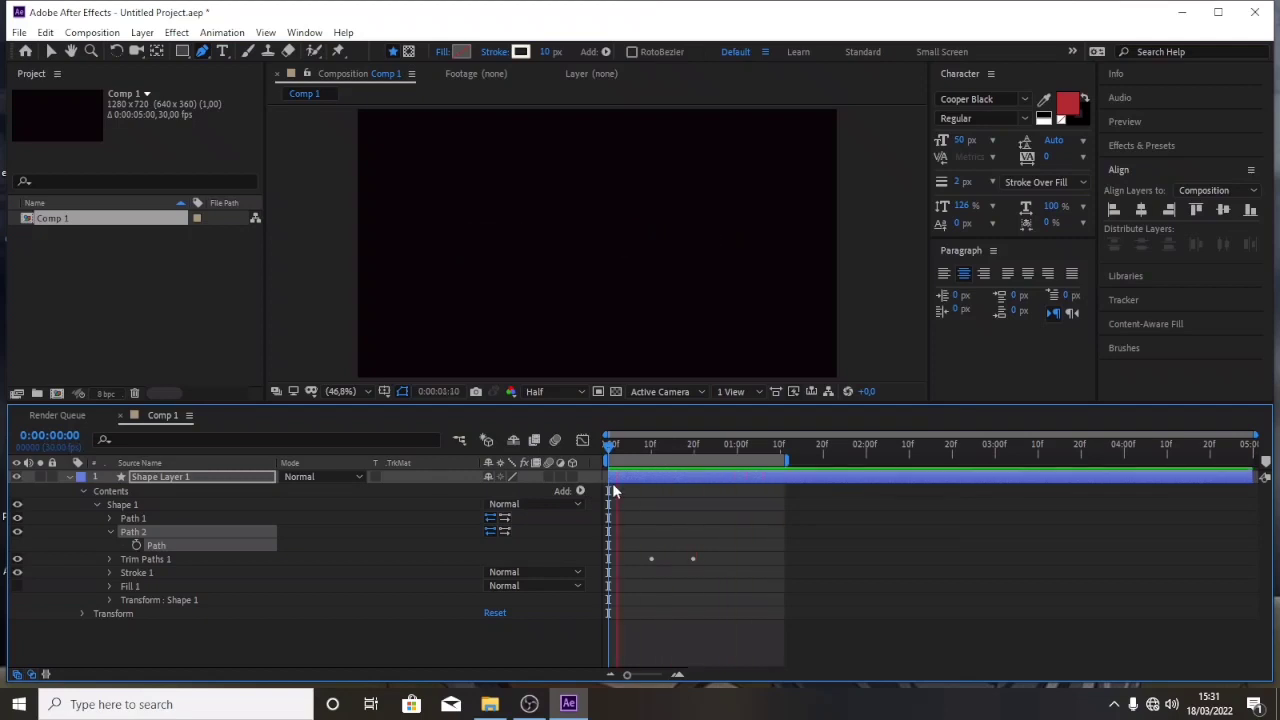
{"action": "left_click", "coordinate": [678, 449]}
{"action": "mouse_move", "coordinate": [678, 458]}
{"action": "left_mouse_down"}
{"action": "mouse_move", "coordinate": [626, 460]}
{"action": "mouse_move", "coordinate": [688, 462]}
{"action": "mouse_move", "coordinate": [602, 472]}
{"action": "left_mouse_up"}
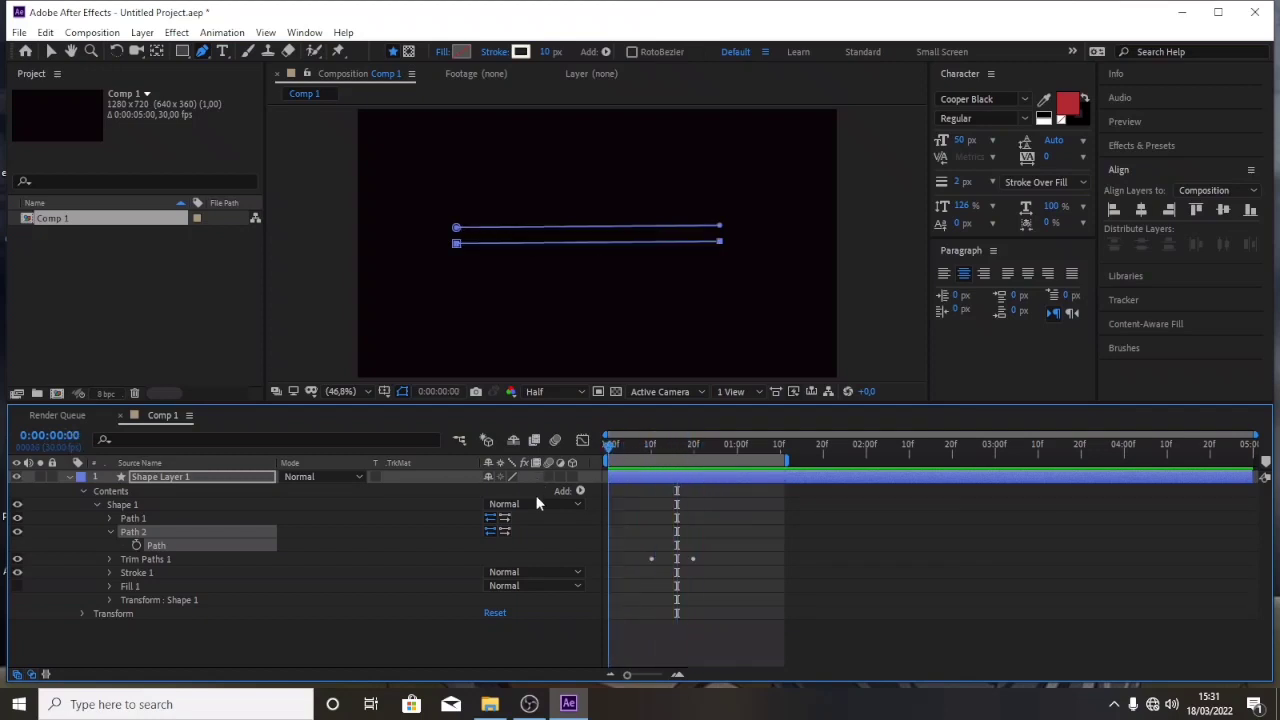
Set the Trim Paths option Trim Multiple Shapes to Individually and preview the animation.
{"action": "left_click", "coordinate": [110, 559]}
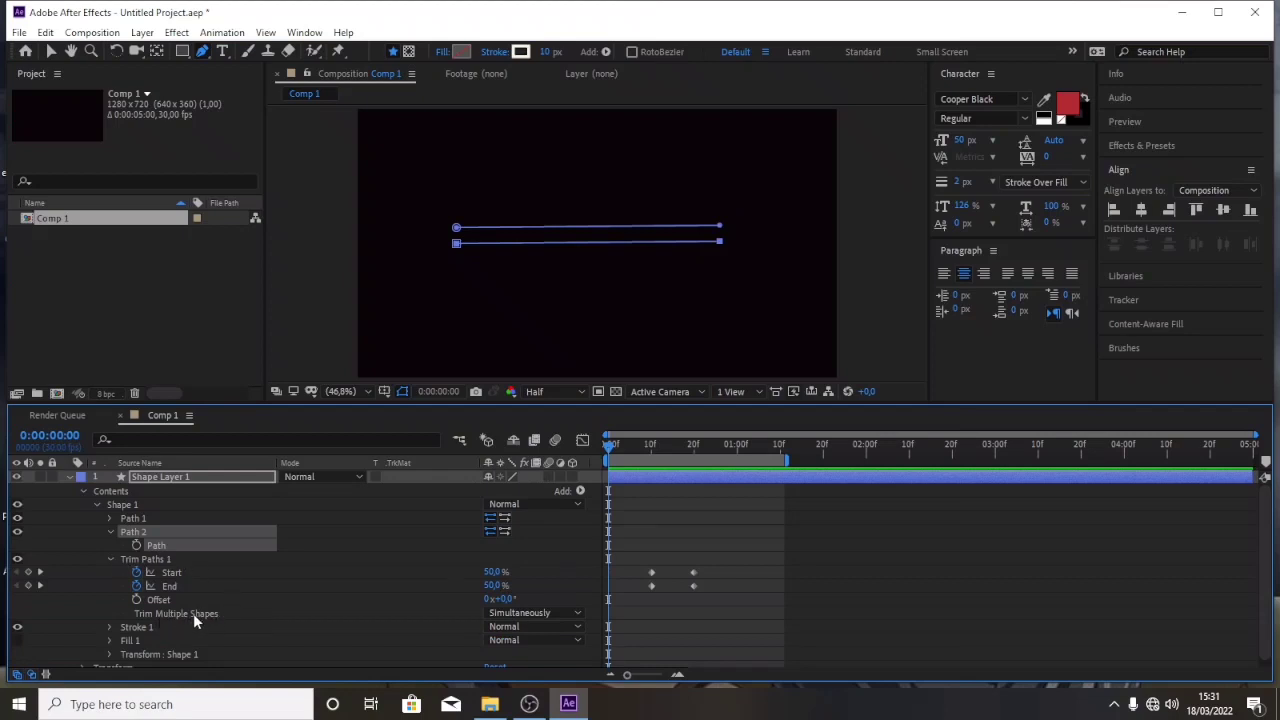
{"action": "left_click", "coordinate": [540, 614]}
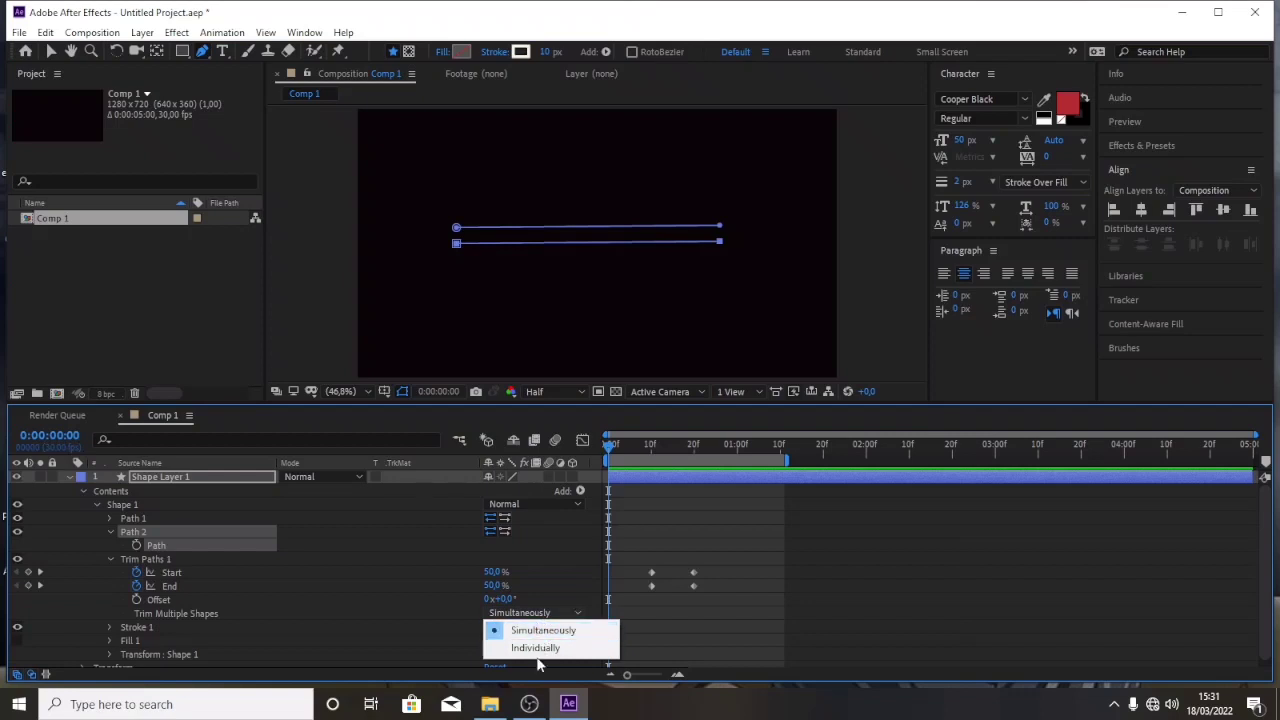
{"action": "left_click", "coordinate": [536, 647]}
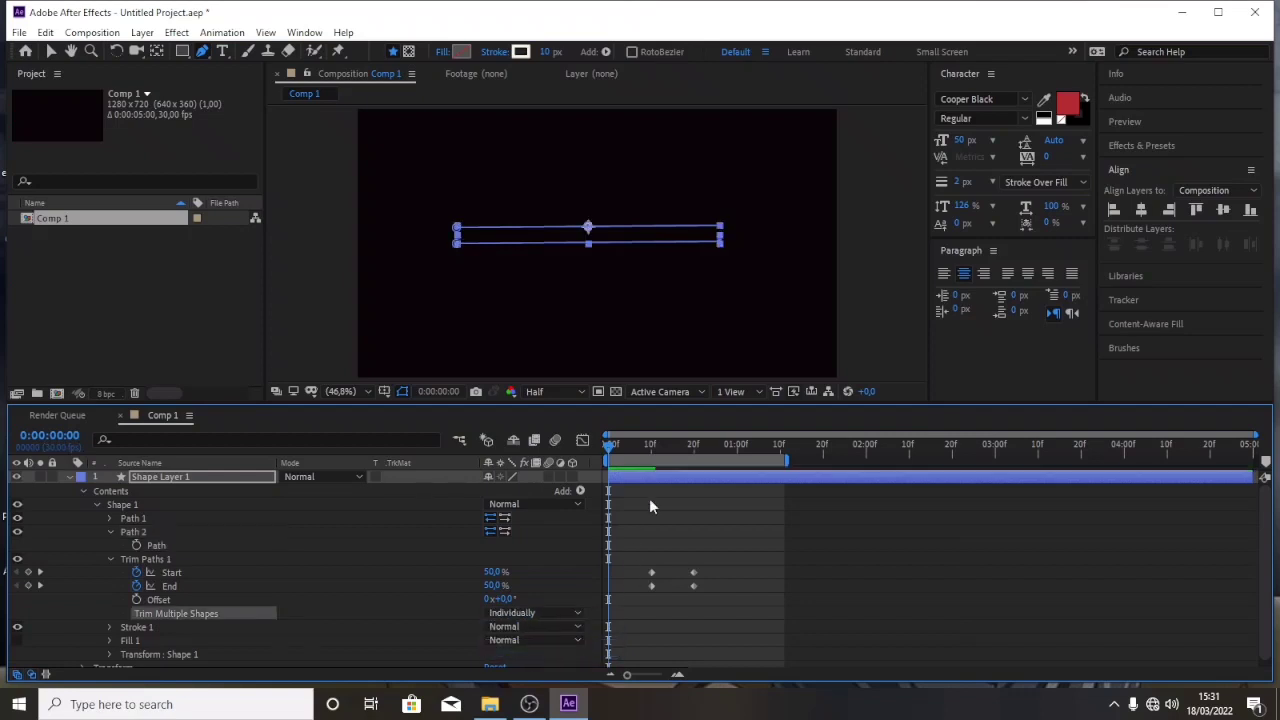
{"action": "key", "text": "space"}
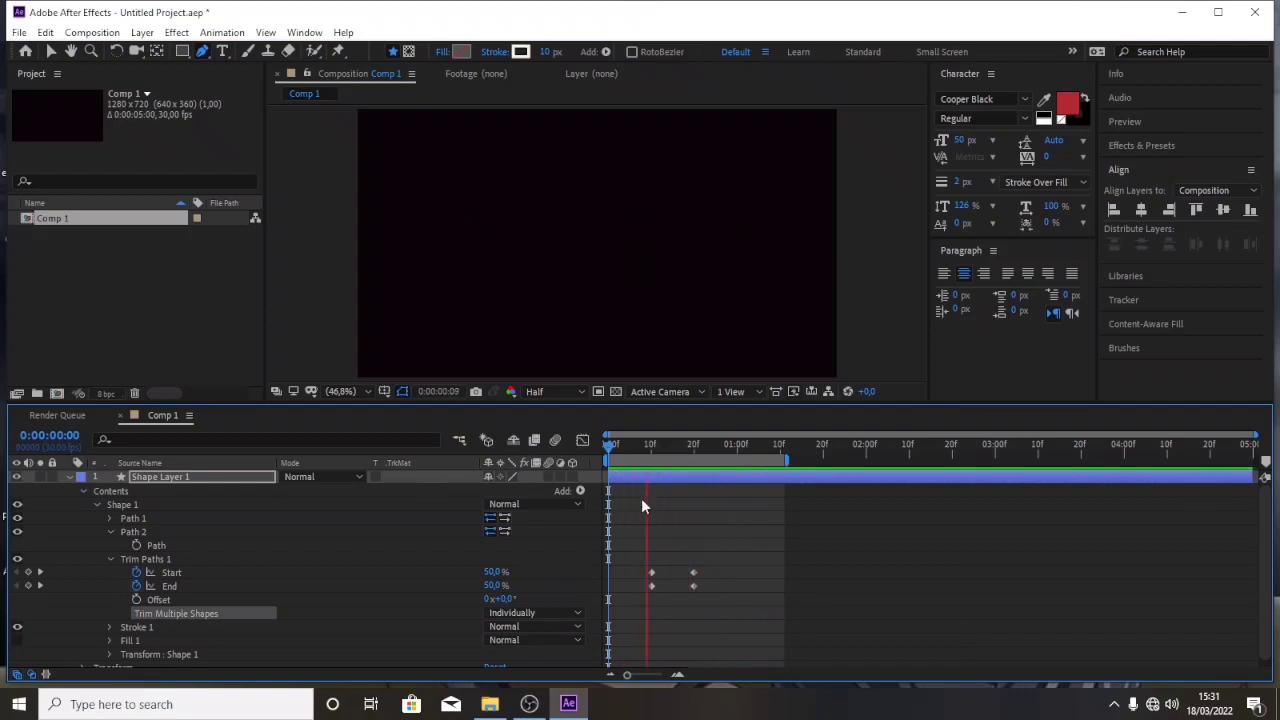
{"action": "key", "text": "space"}
{"action": "key", "text": "Home"}
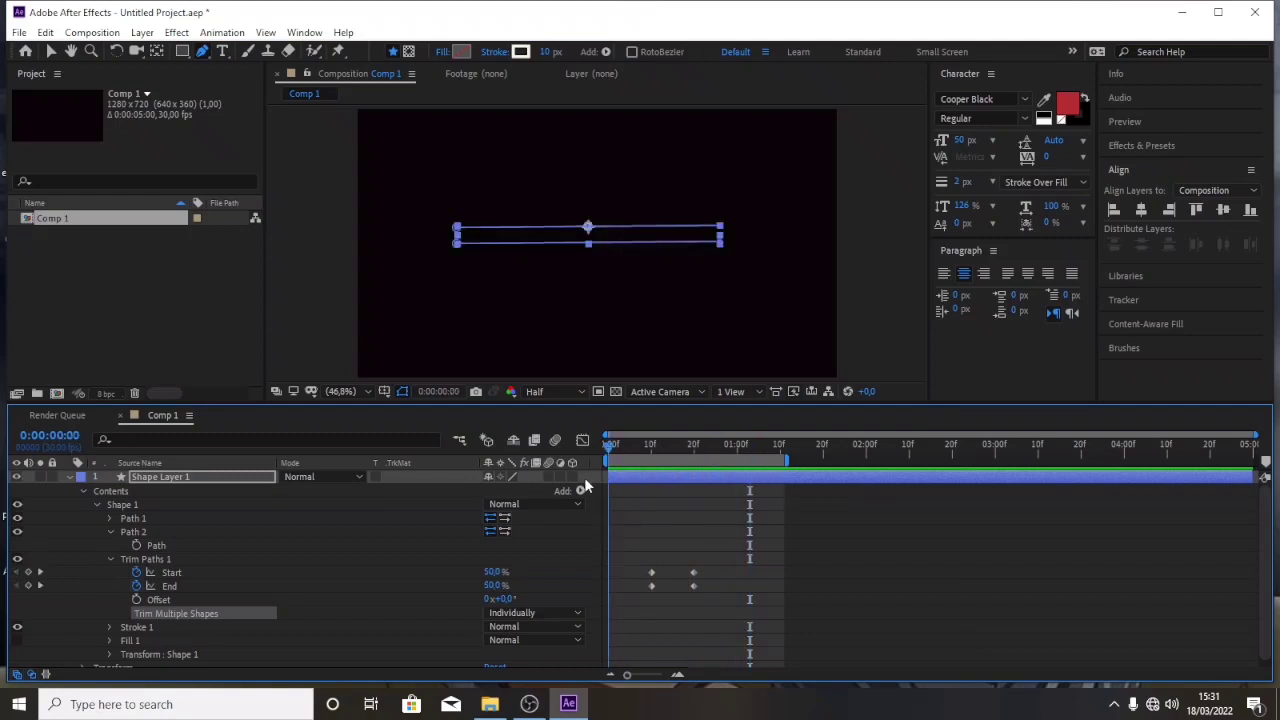
Duplicate Path 2 within Shape 1 and nudge the copy down to form a third line, evenly spaced below the second.
{"action": "left_click", "coordinate": [110, 532]}
{"action": "left_click", "coordinate": [143, 533]}
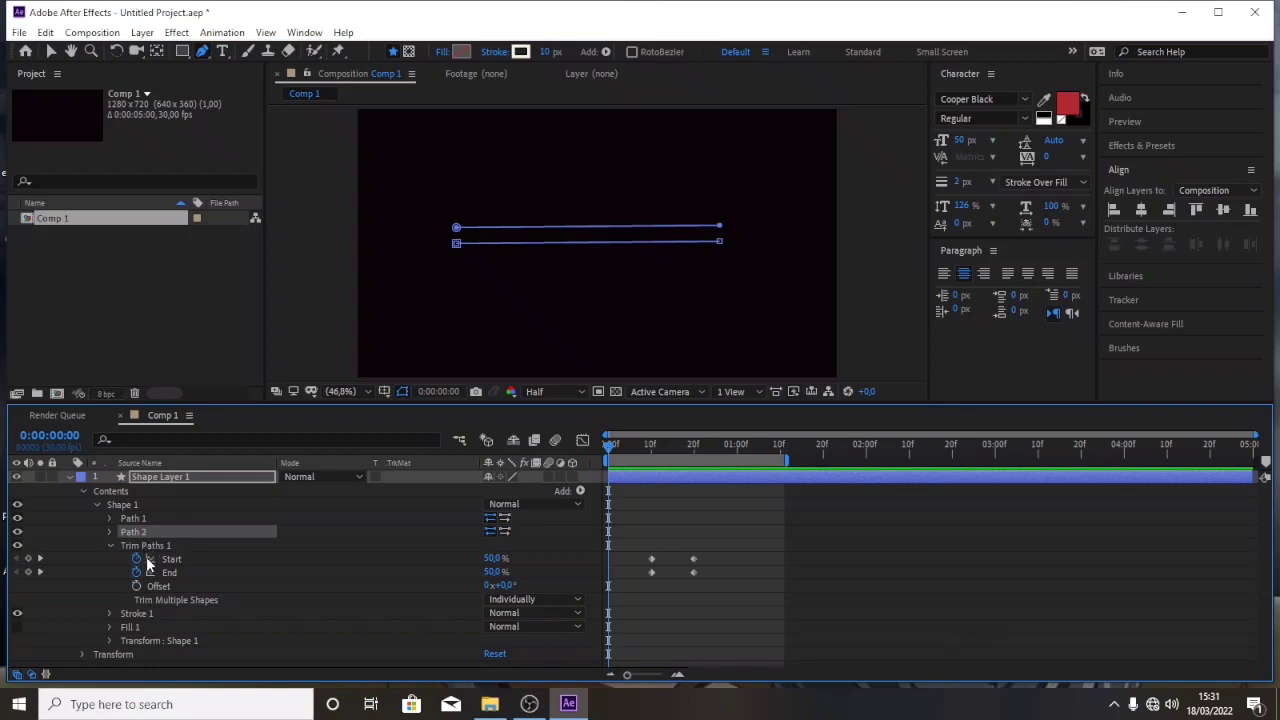
{"action": "key", "text": "ctrl+d"}
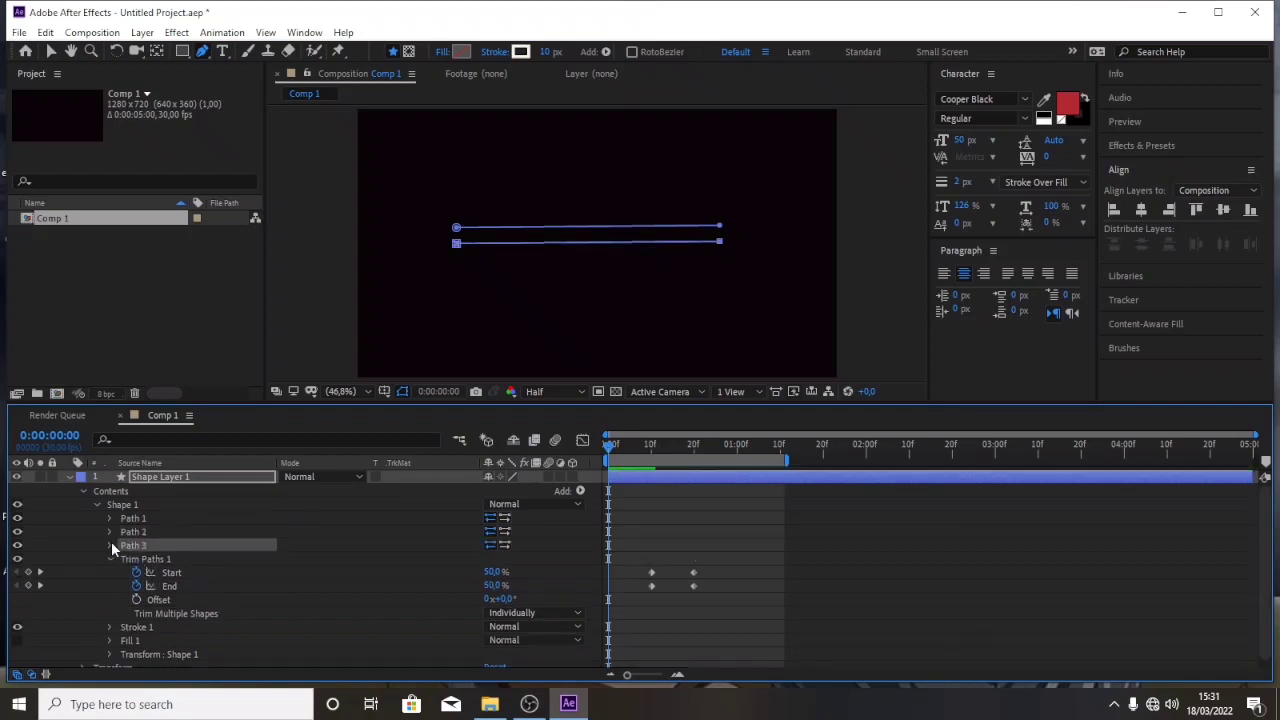
{"action": "left_click", "coordinate": [110, 545]}
{"action": "left_click", "coordinate": [183, 560]}
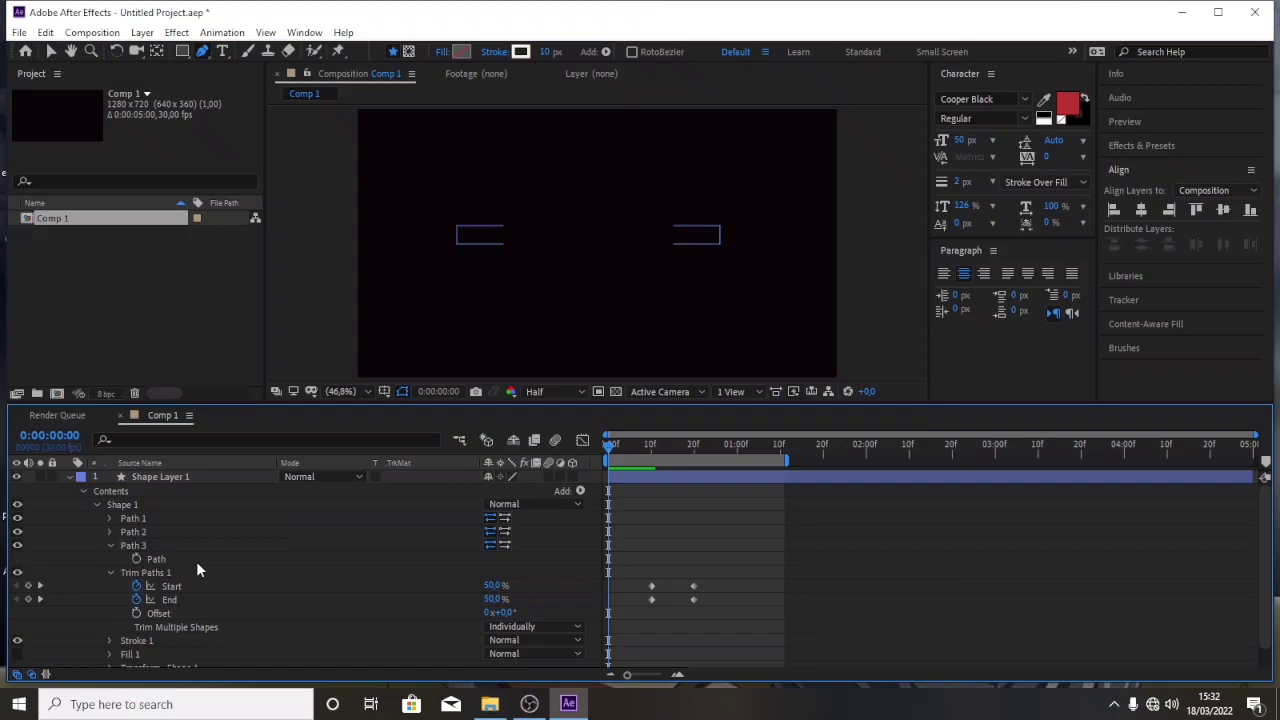
{"action": "left_click", "coordinate": [167, 547]}
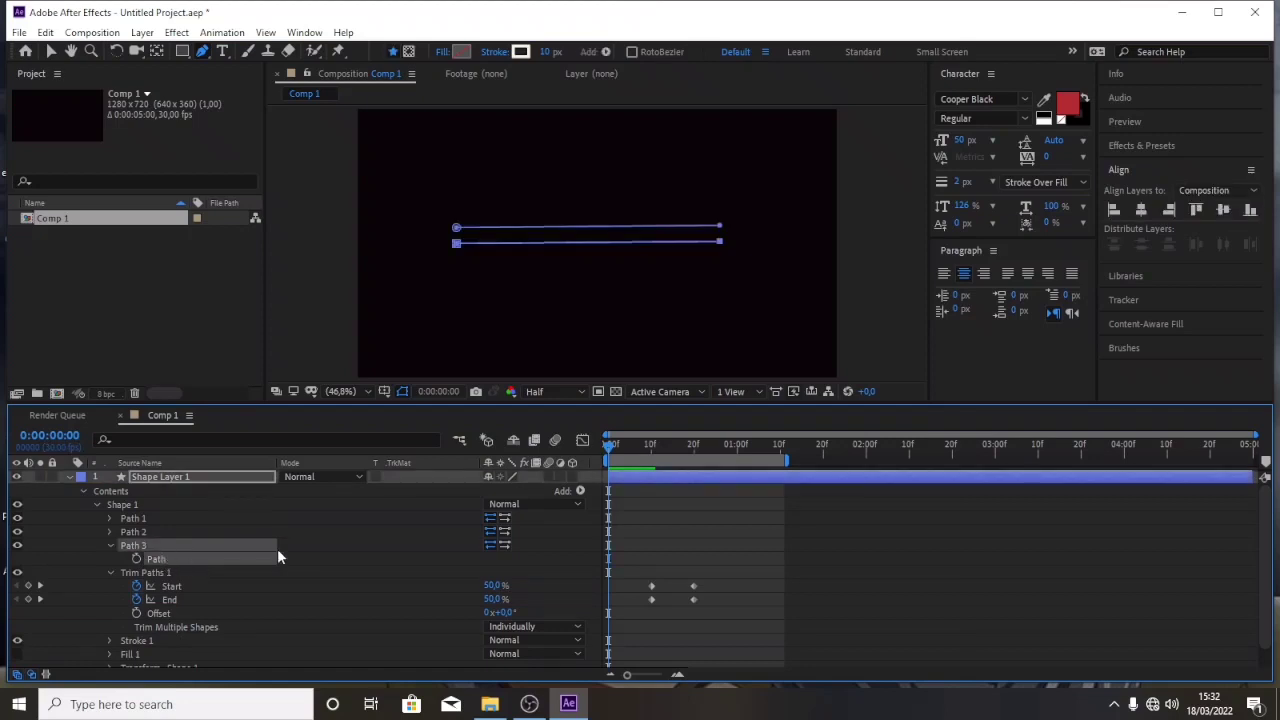
{"action": "key", "text": "shift+Down"}
{"action": "key", "text": "shift+Down"}
{"action": "key", "text": "shift+Down"}
{"action": "key", "text": "shift+Down"}
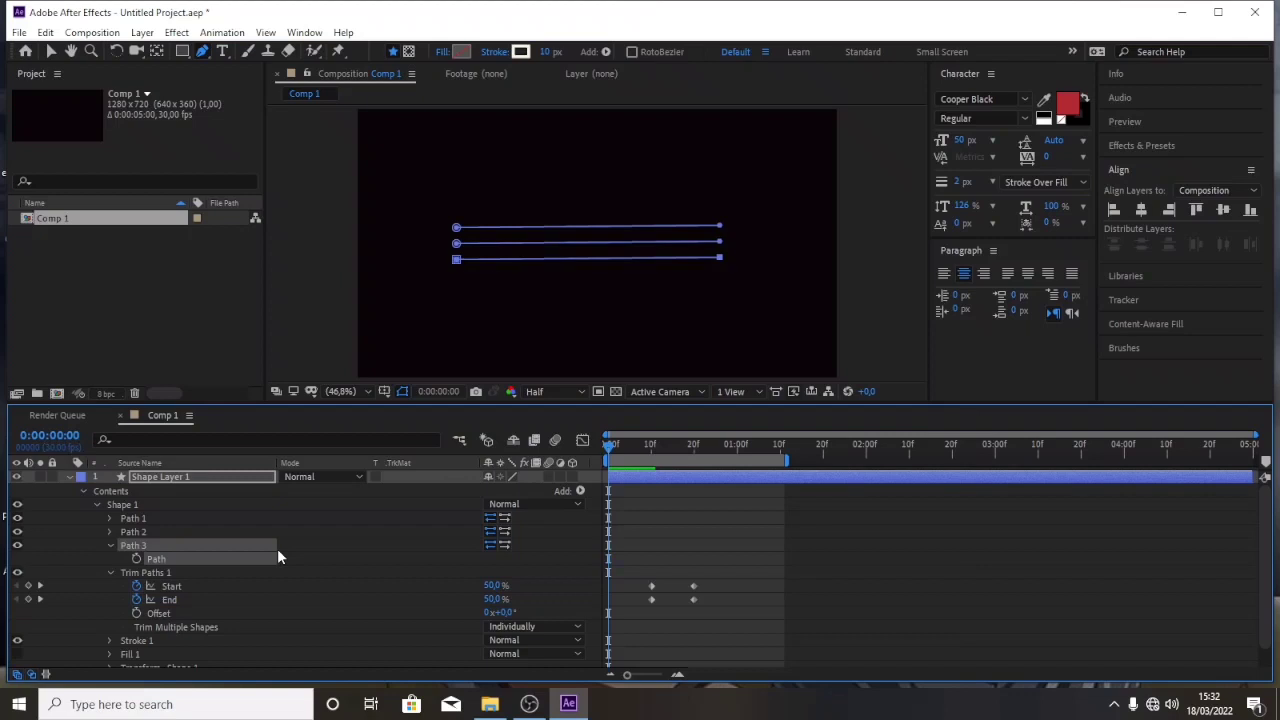
Preview the animation of the three stacked lines, replaying it from the start of the timeline.
{"action": "key", "text": "space"}
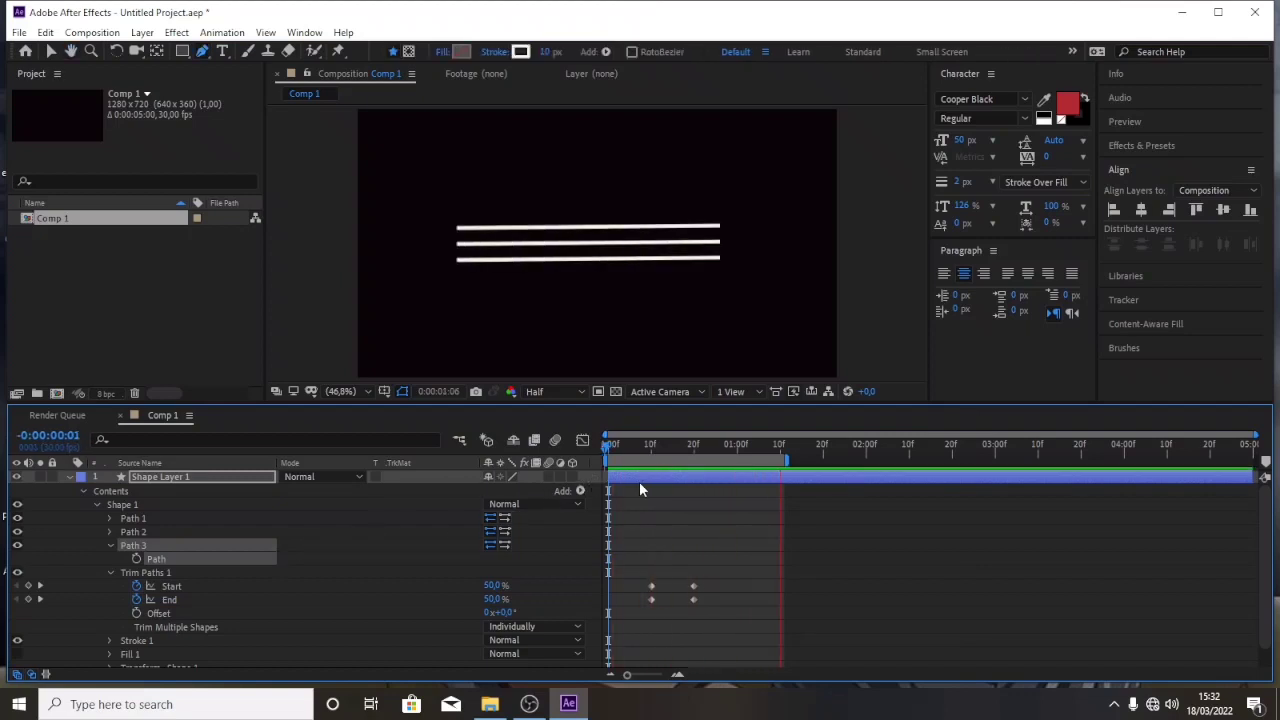
{"action": "key", "text": "space"}
{"action": "key", "text": "space"}
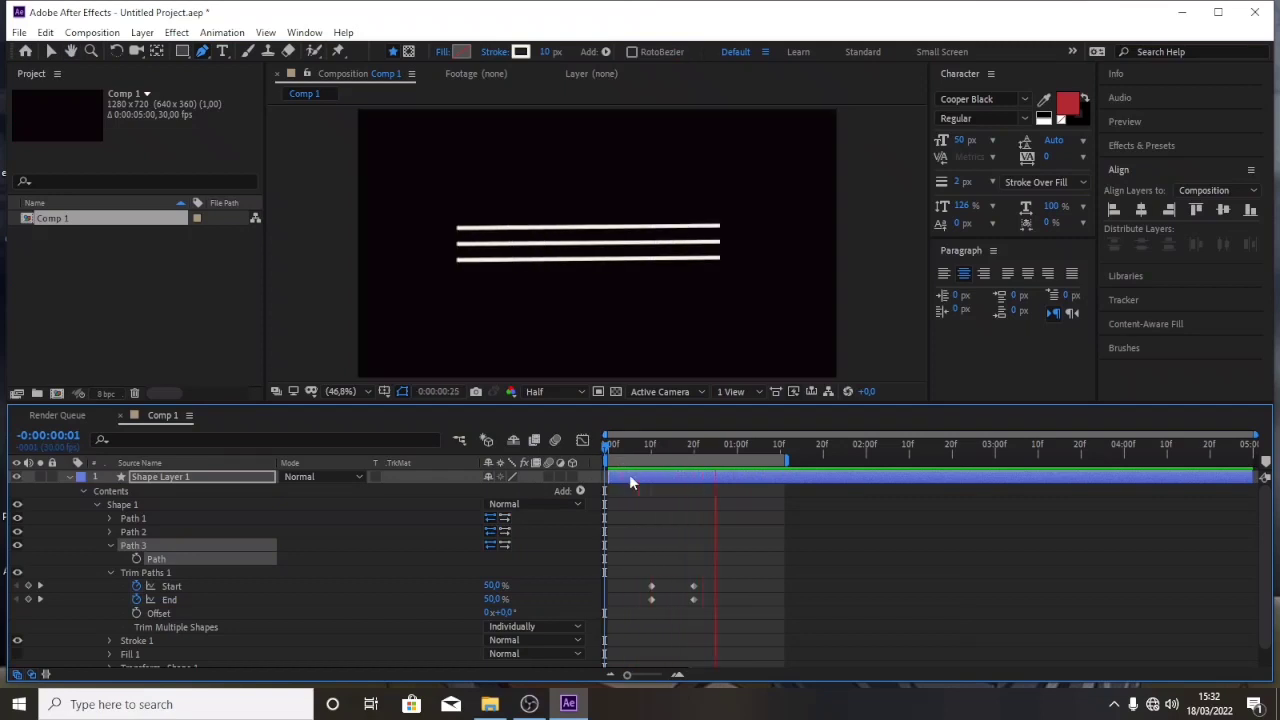
{"action": "key", "text": "space"}
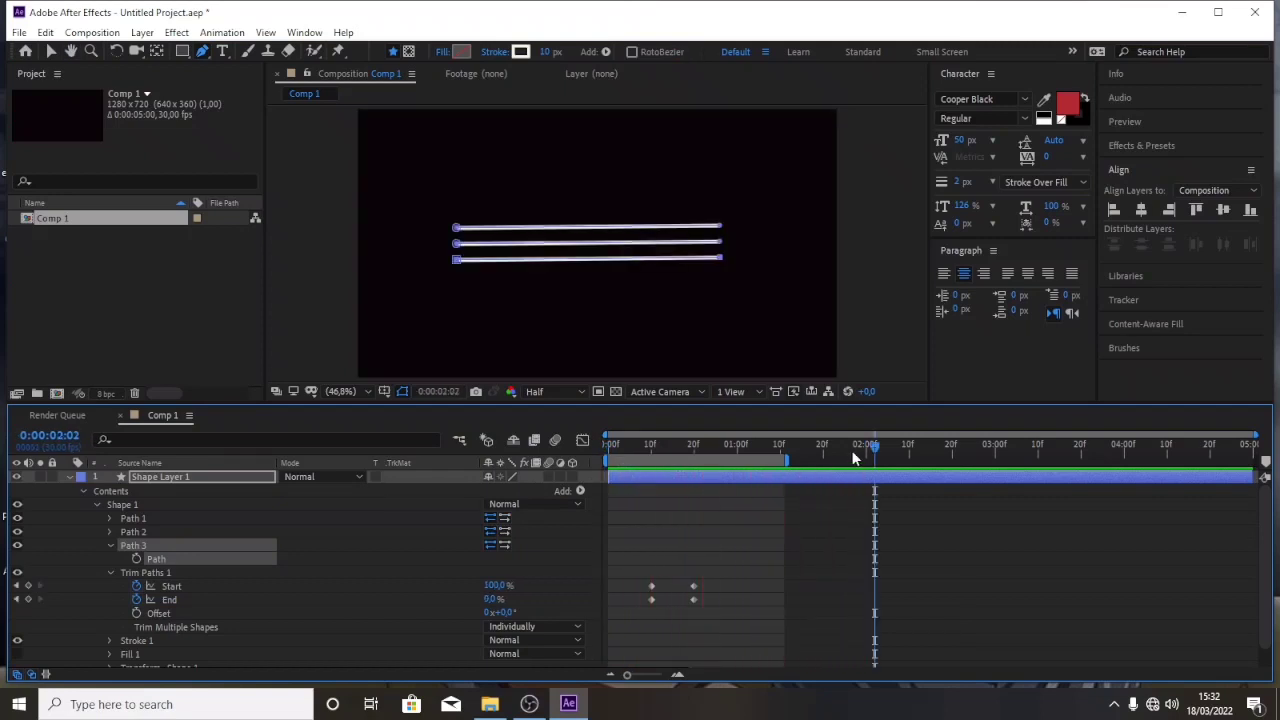
{"action": "left_click_drag", "start_coordinate": [875, 447], "coordinate": [596, 492]}
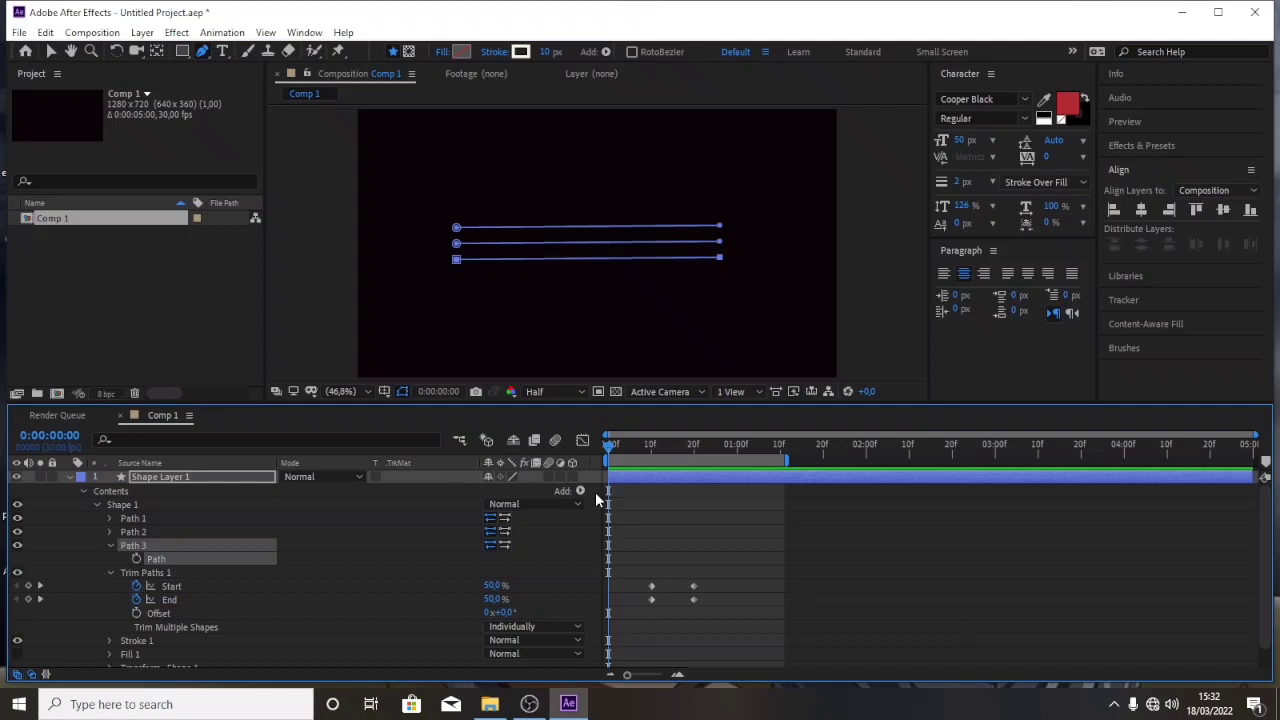
{"action": "left_click_drag", "start_coordinate": [609, 444], "coordinate": [603, 496]}
{"action": "key", "text": "space"}
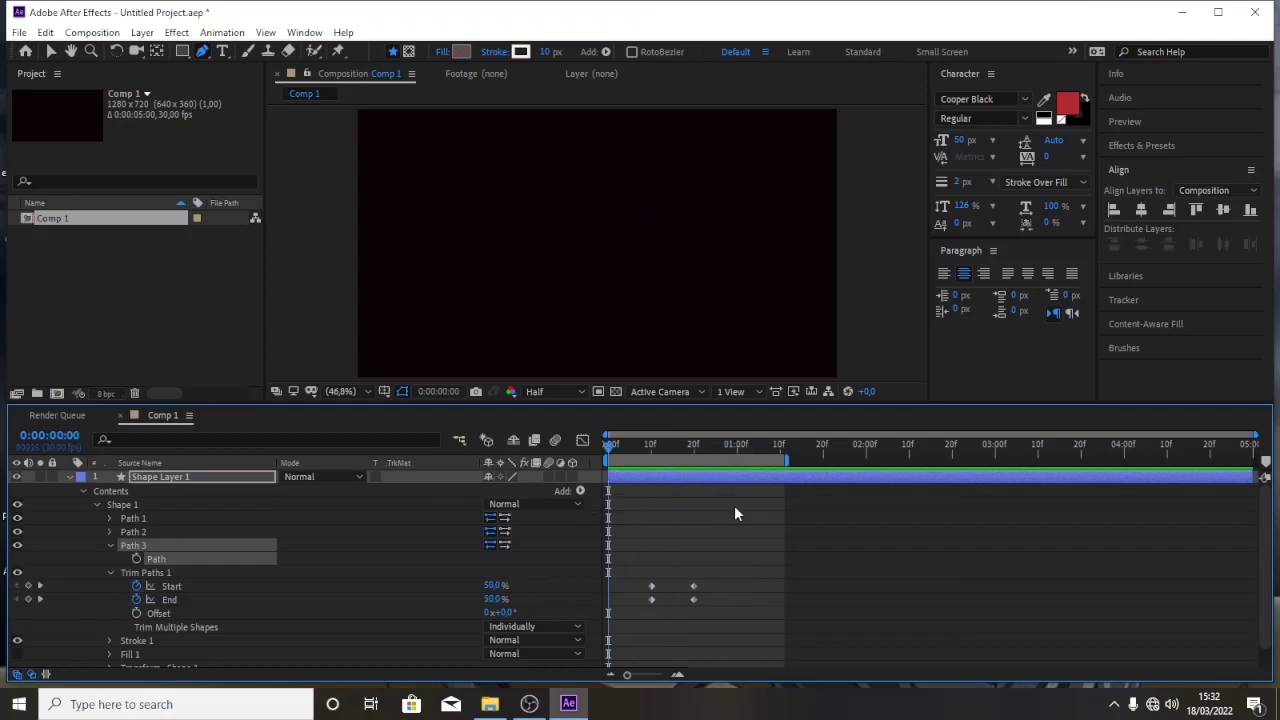
{"action": "key", "text": "space"}
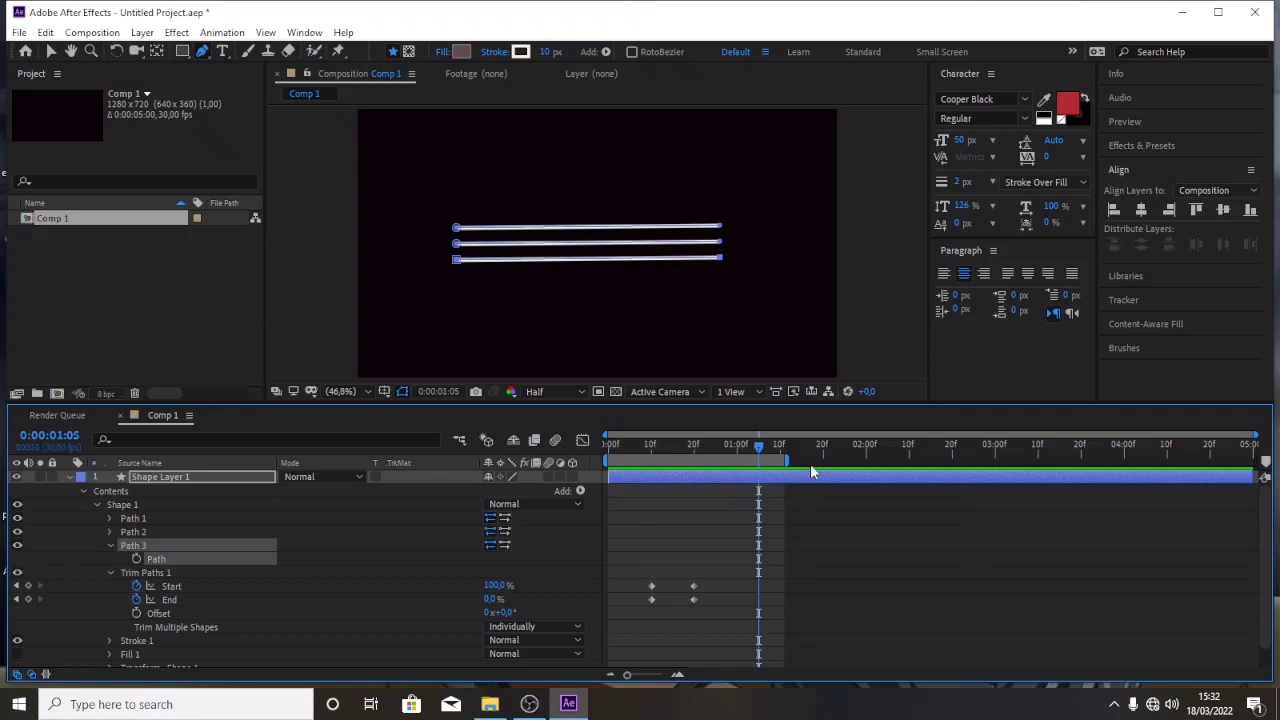
{"action": "left_click", "coordinate": [529, 704]}
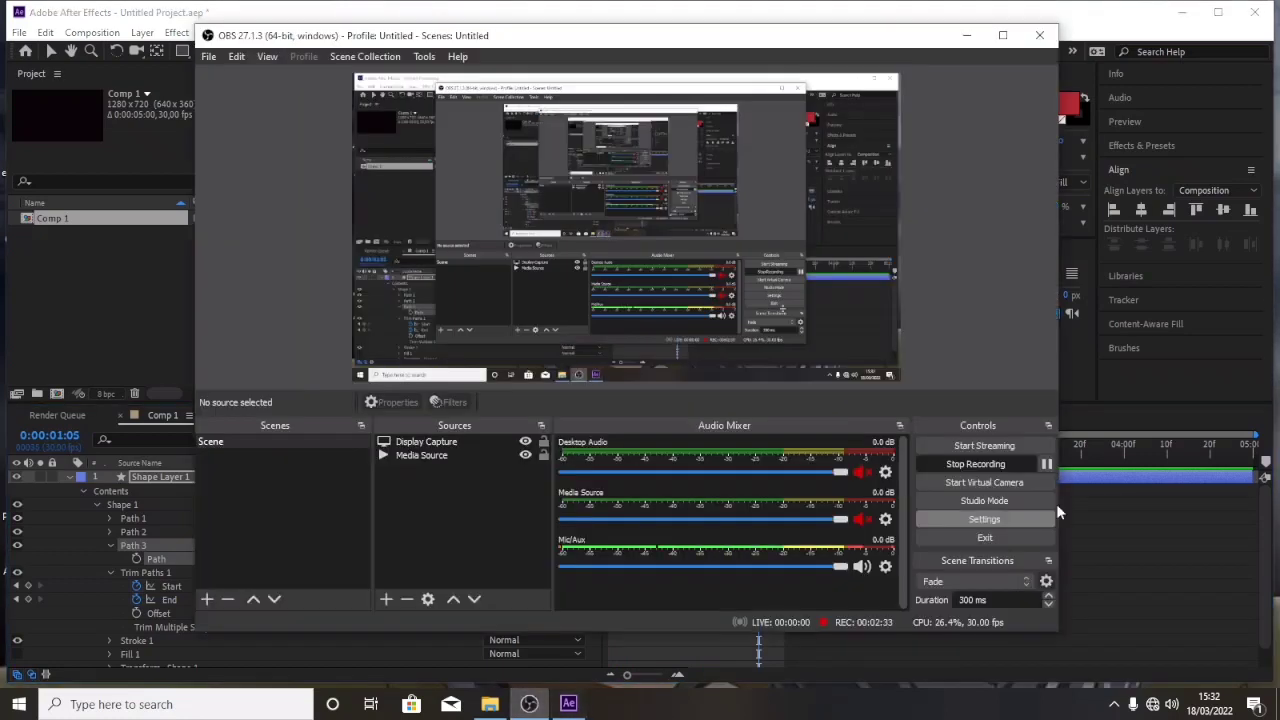